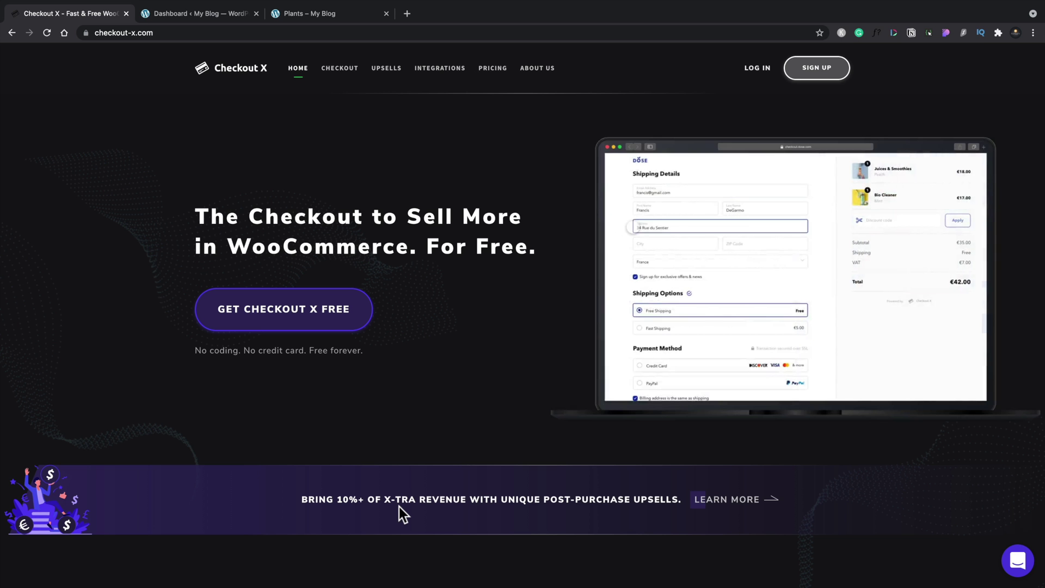
Review the pricing plans, focusing on the Standard plan's features and its 1.000 upsell allowance
left_click(489, 76)
scroll(82, 429, "down", 2)
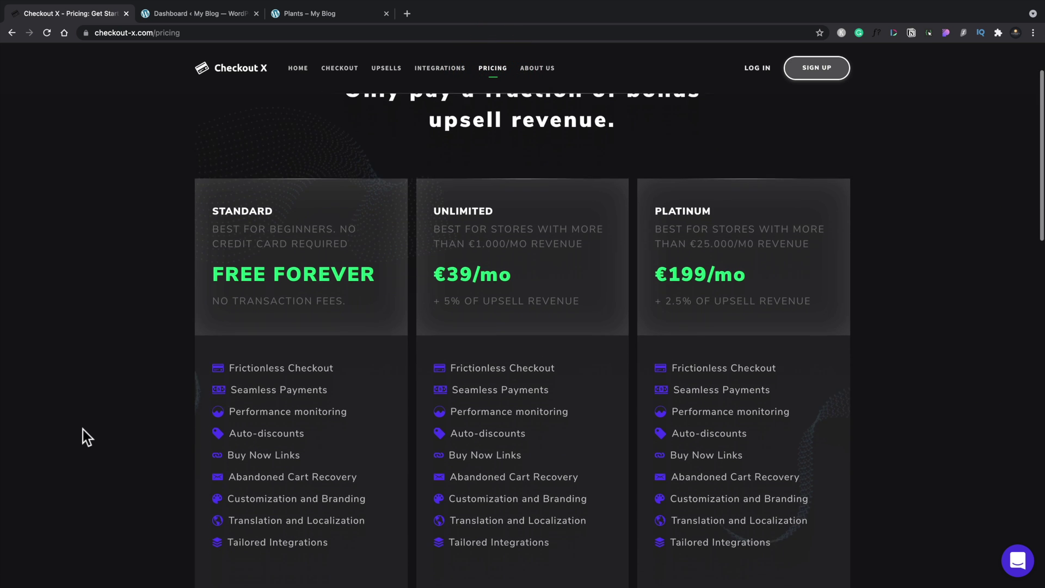
scroll(83, 430, "down", 2)
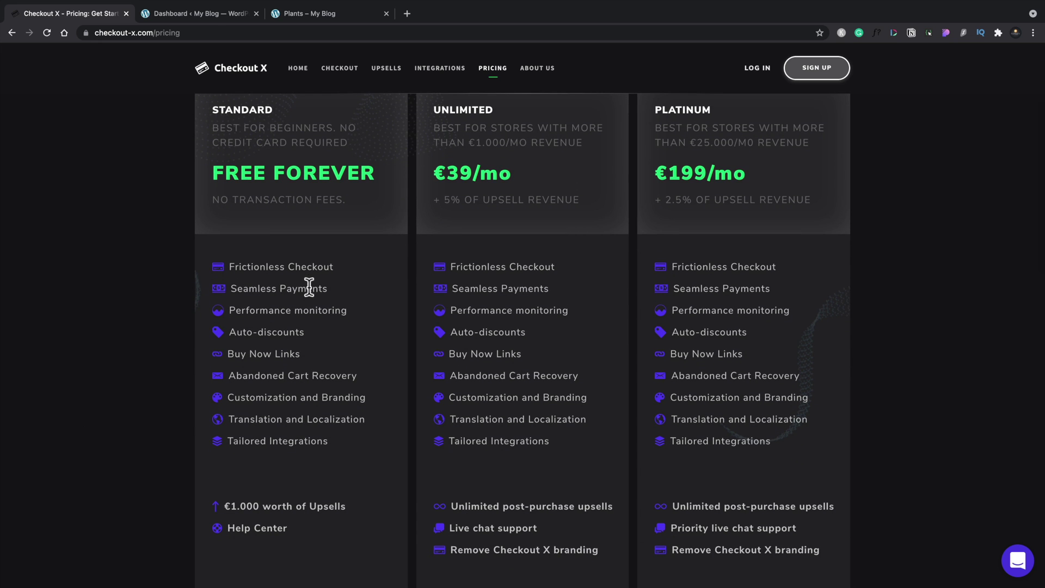
left_click_drag(227, 266, 377, 444)
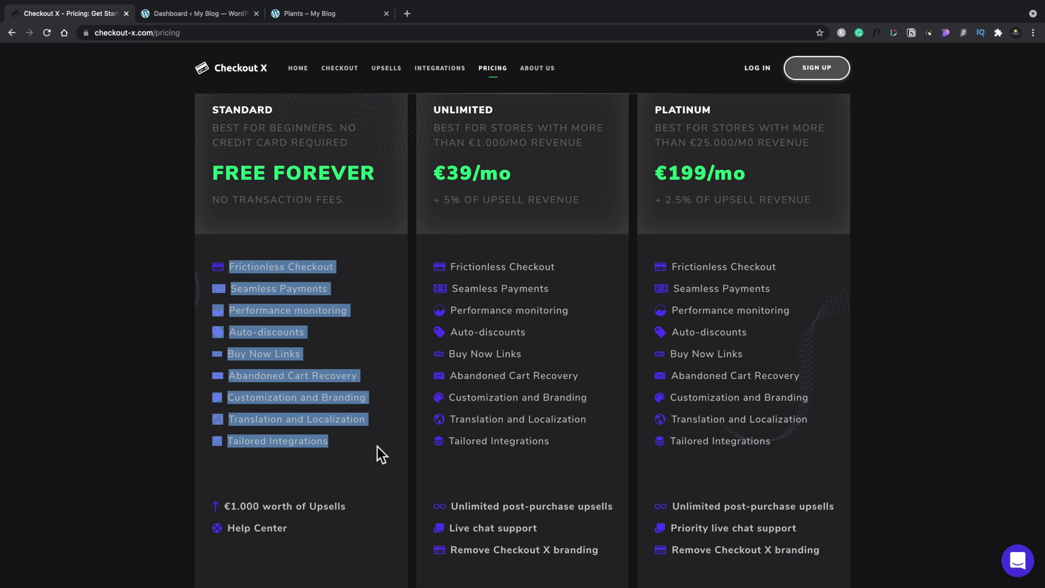
left_click(370, 446)
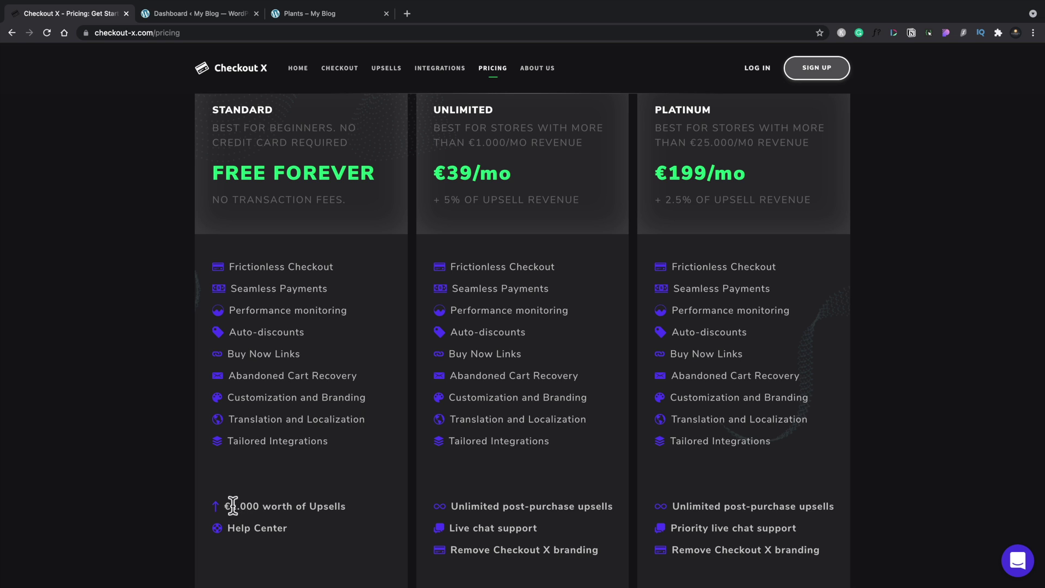
left_click_drag(232, 506, 258, 510)
left_click(350, 324)
Sign up for a merchant account, dismiss the password-saved notice, and continue to store connection
left_click(816, 68)
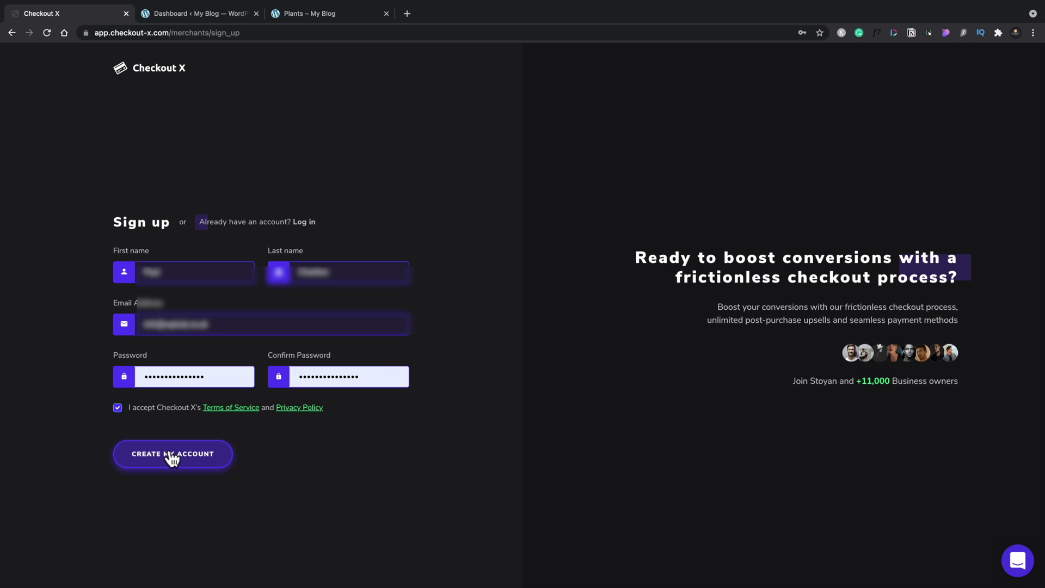
left_click(172, 454)
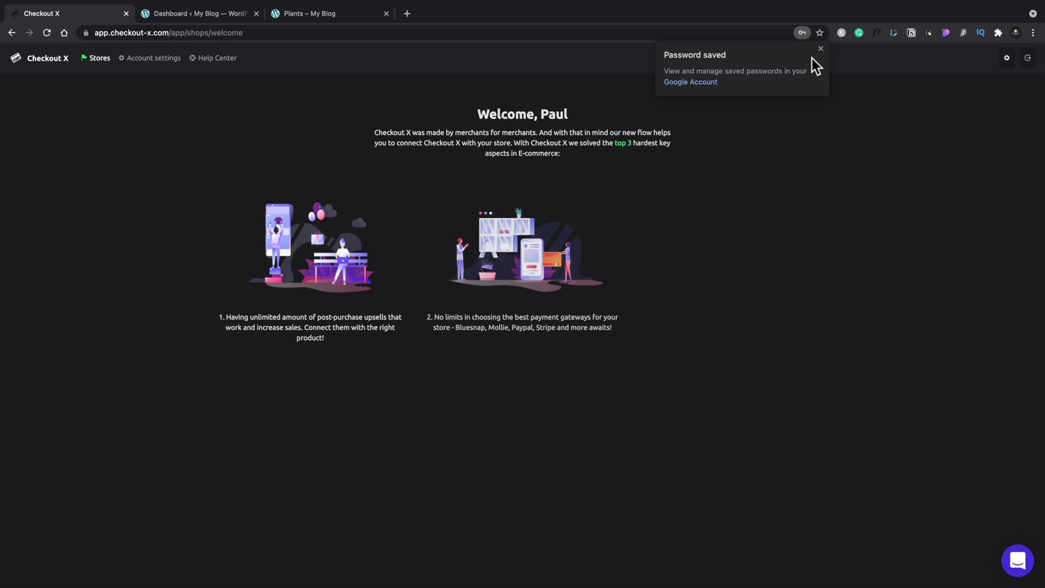
left_click(819, 49)
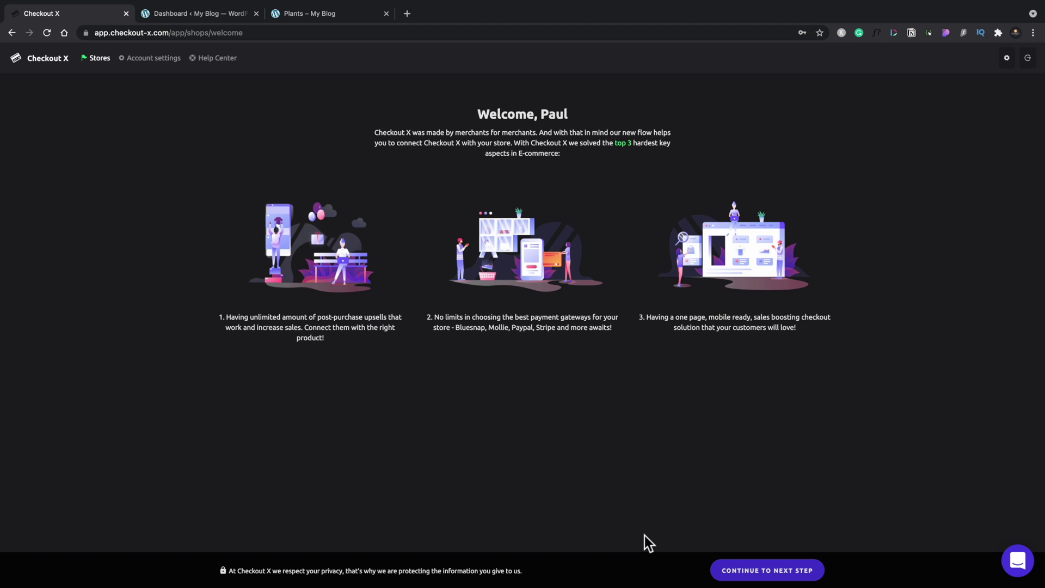
left_click(761, 576)
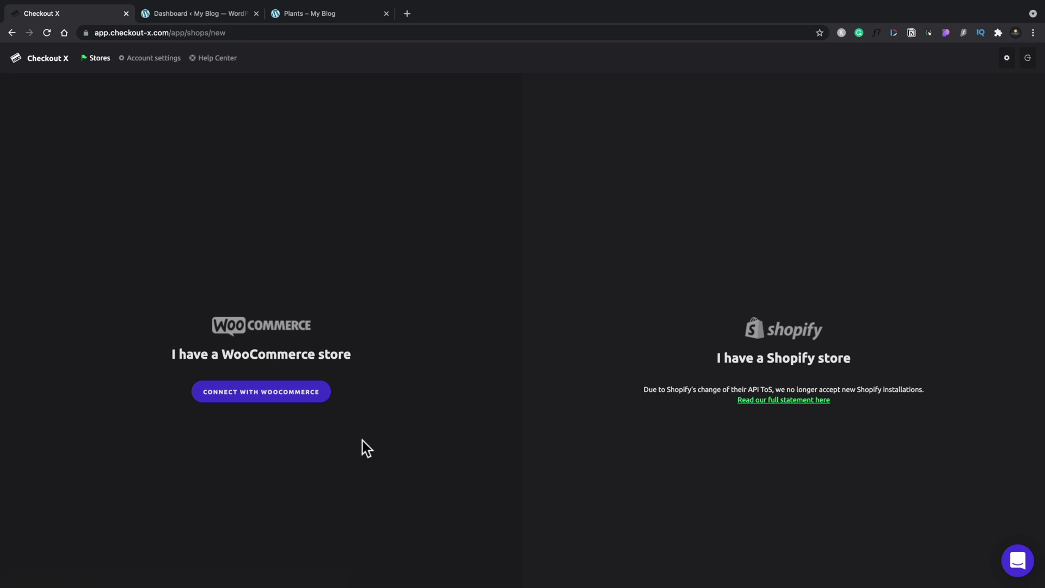
Choose WooCommerce as the store type and copy the store's web address
left_click(299, 400)
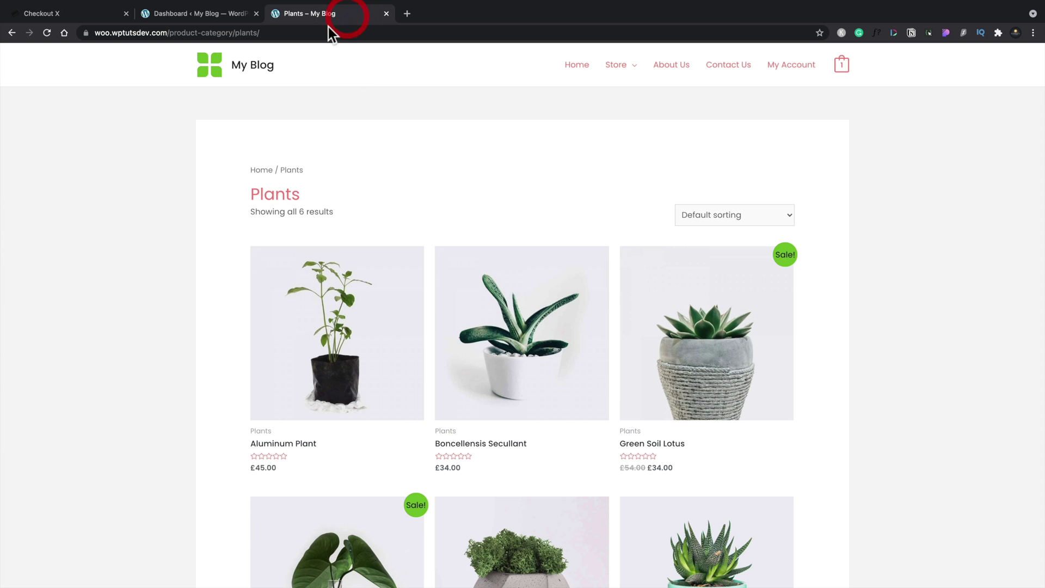
double_click(160, 33)
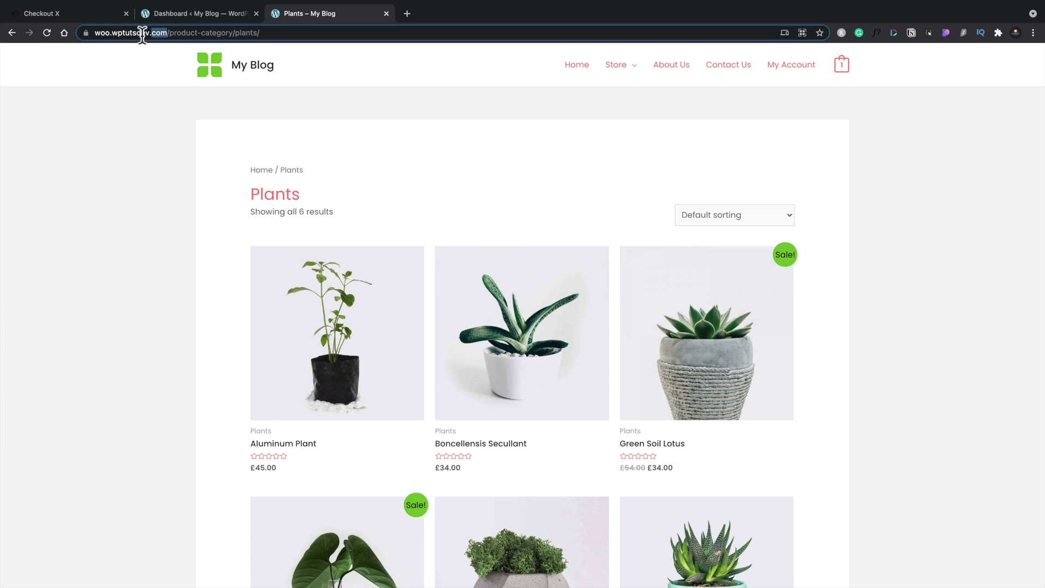
left_click_drag(142, 35, 97, 37)
key("ctrl+c")
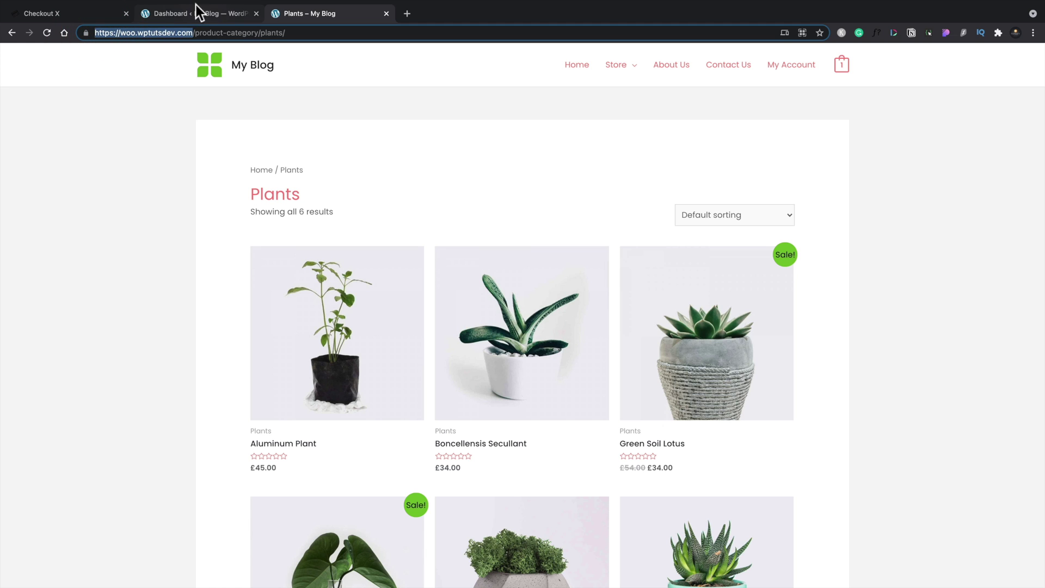
left_click(77, 14)
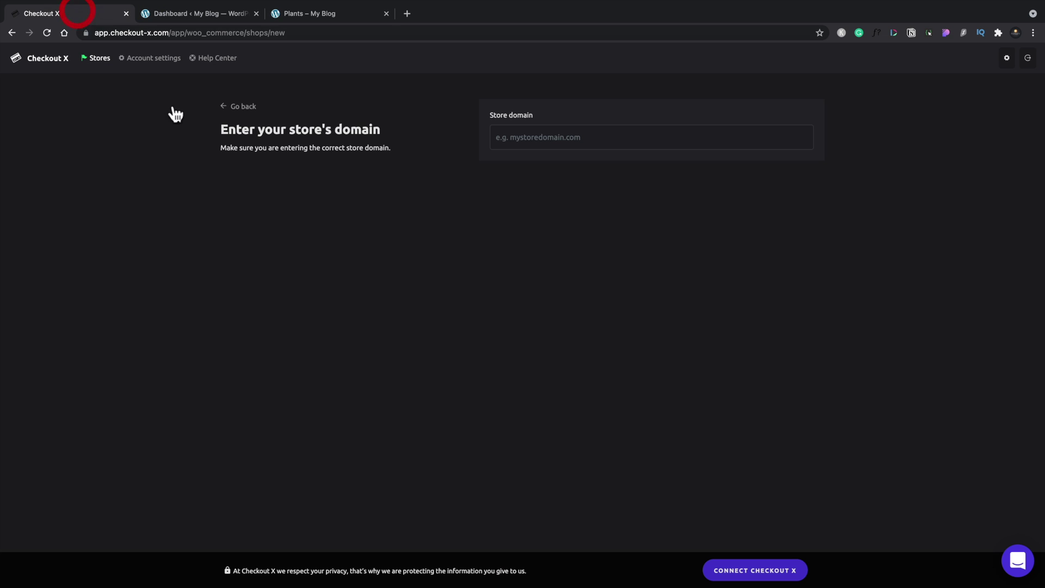
left_click(538, 142)
key("ctrl+v")
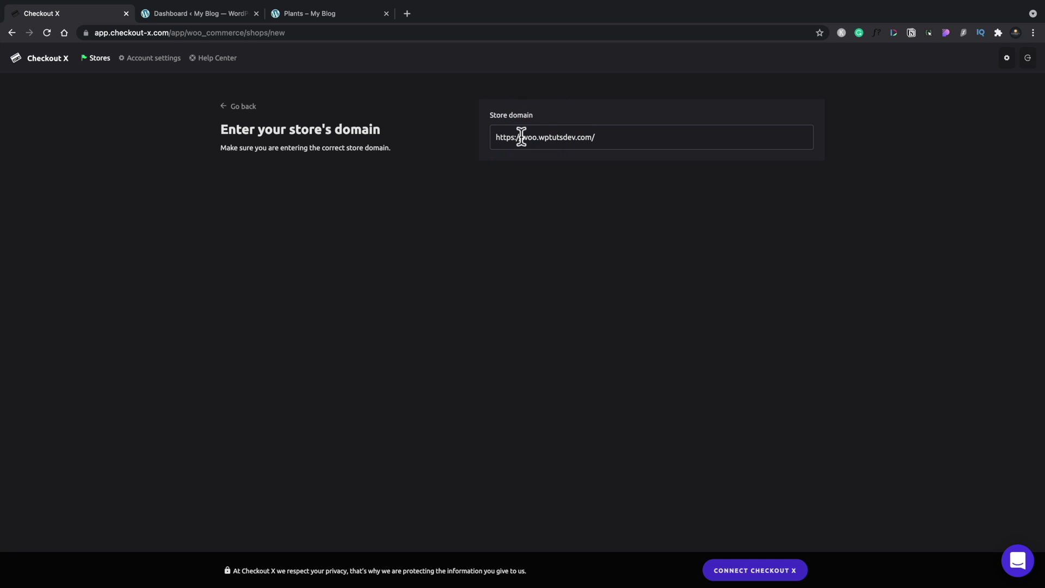
left_click_drag(521, 139, 490, 140)
key("BackSpace")
left_click(591, 135)
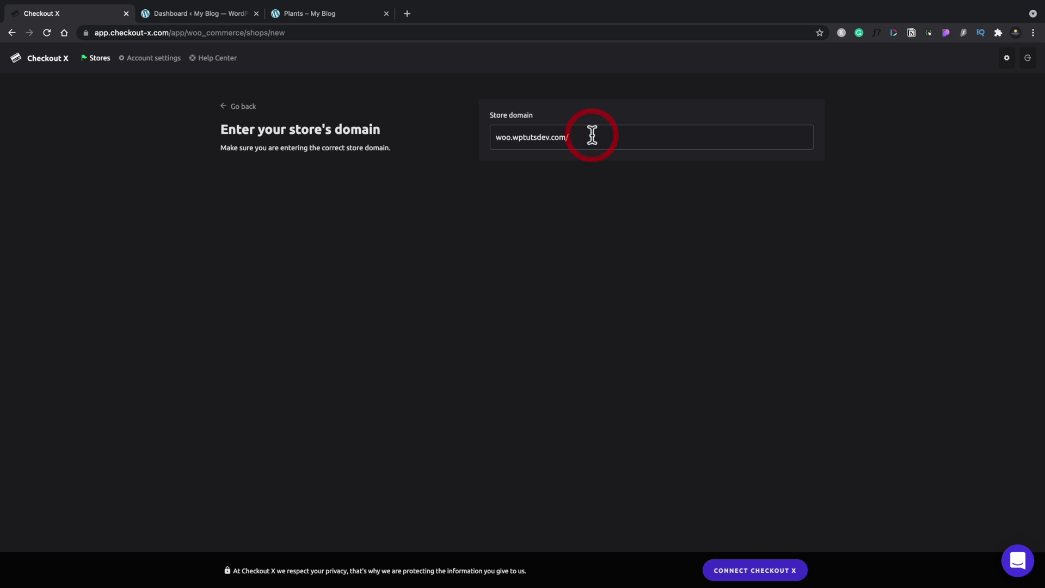
key("BackSpace")
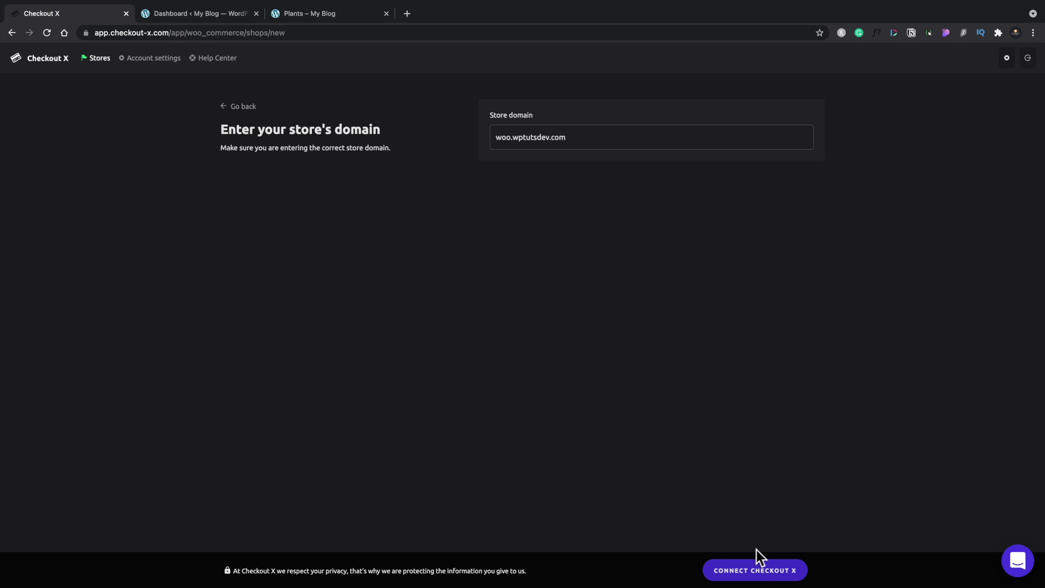
left_click(762, 568)
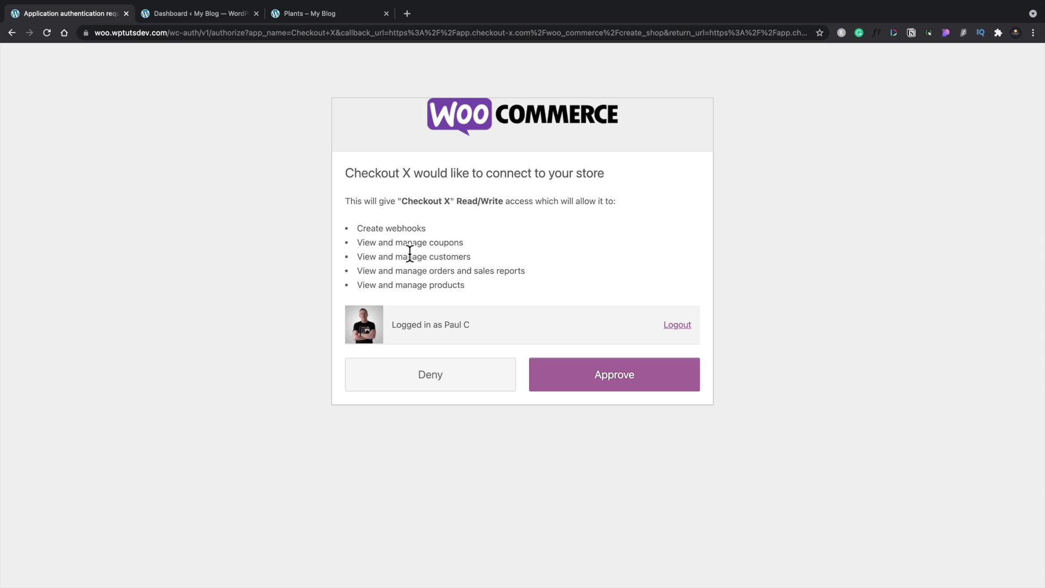
Approve Checkout X's read/write access on the WooCommerce authorization page
left_click(617, 384)
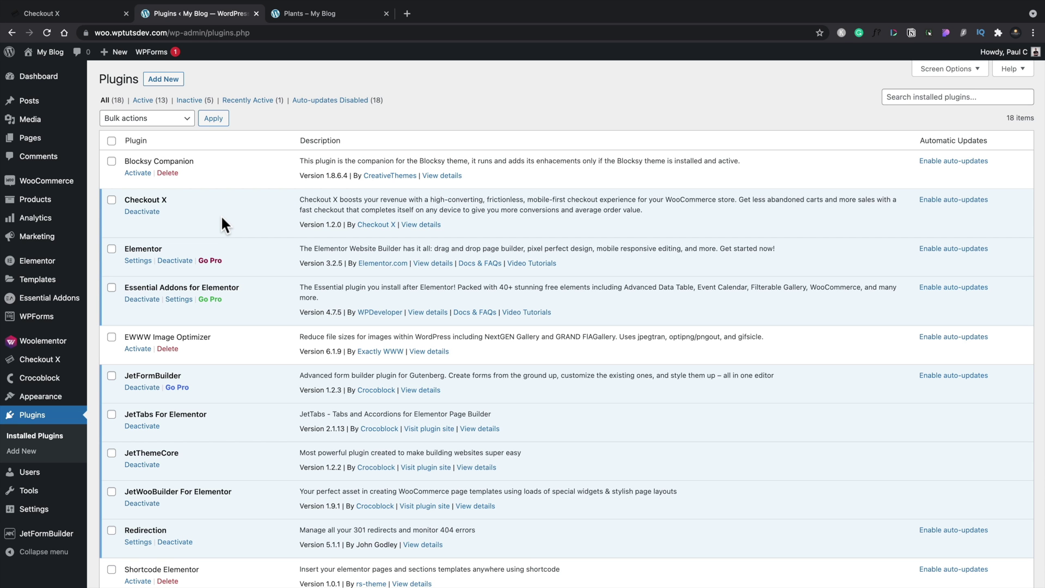
From the dashboard, create a shipping rate named 'Flat Rate' priced at 4.95
left_click(67, 13)
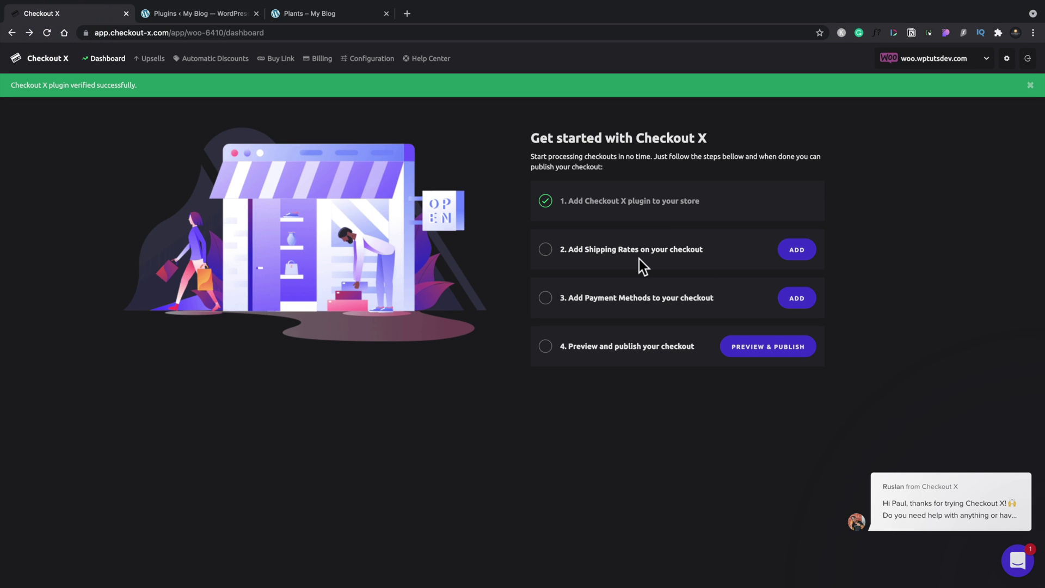
left_click(796, 250)
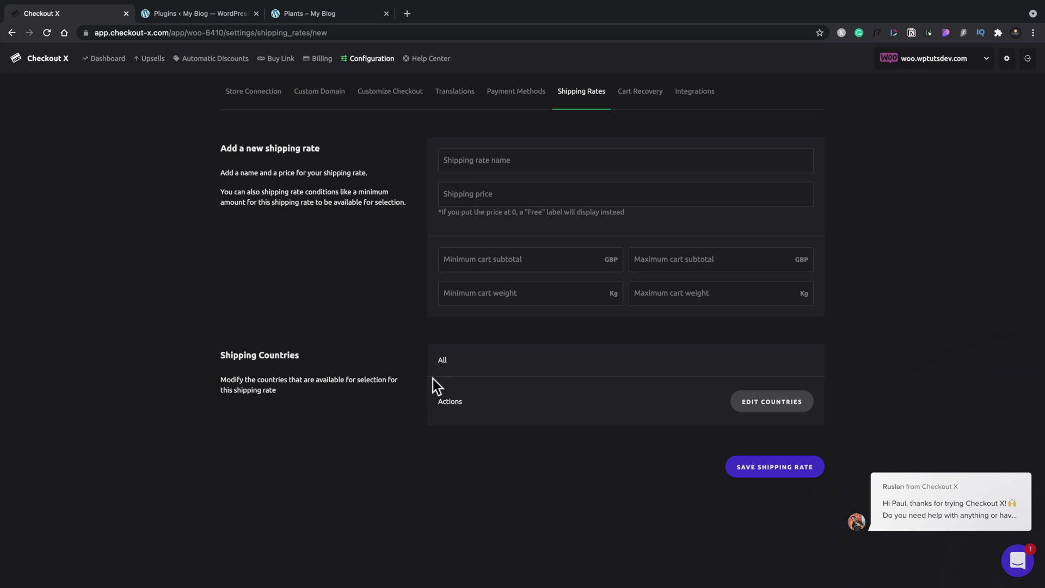
type("Flat Rate")
key("Tab")
type("4.95")
key("Tab")
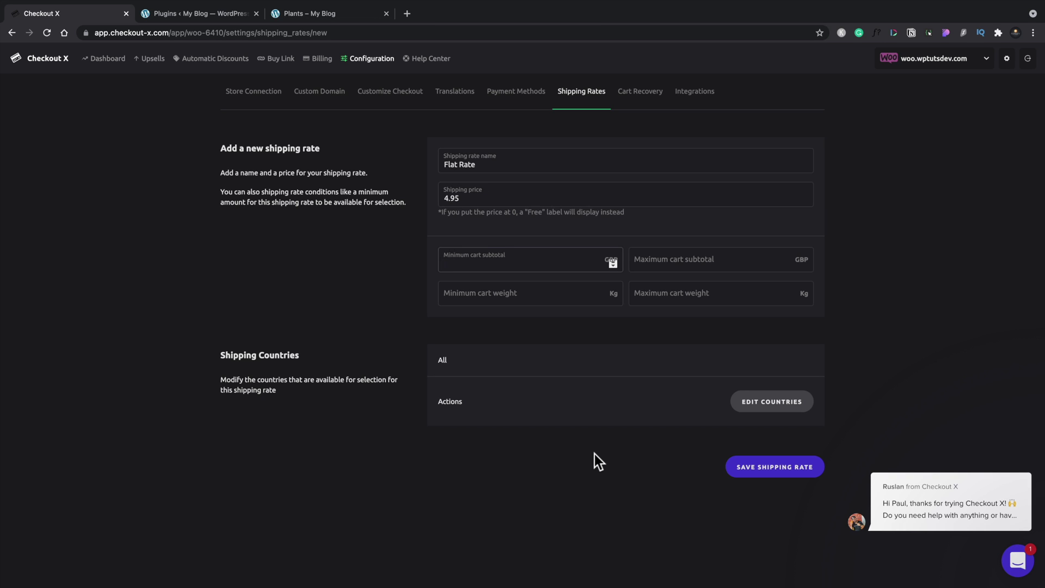
left_click(773, 468)
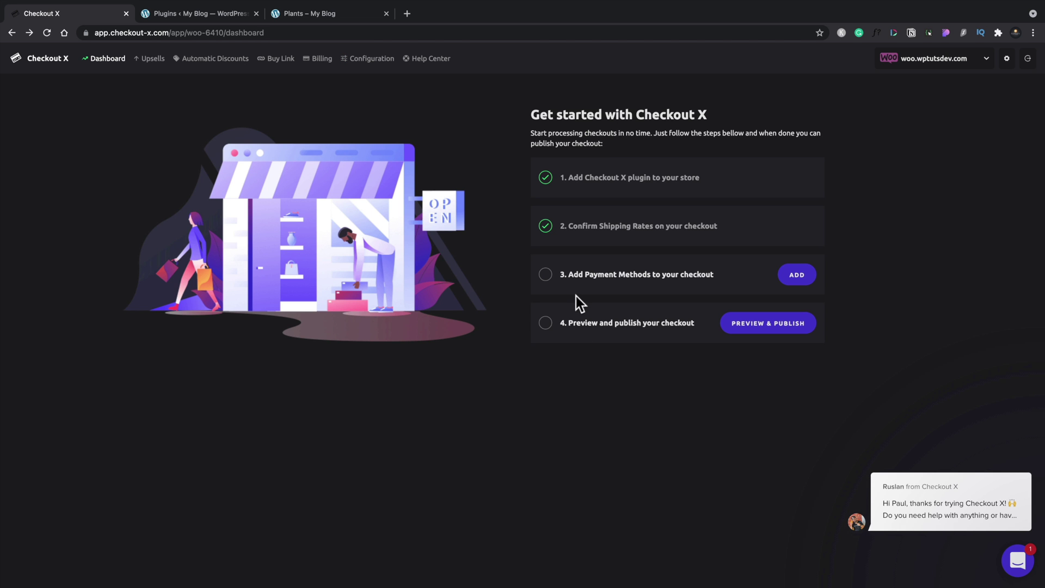
Add and save Cash on Delivery as the store's payment method
left_click(808, 276)
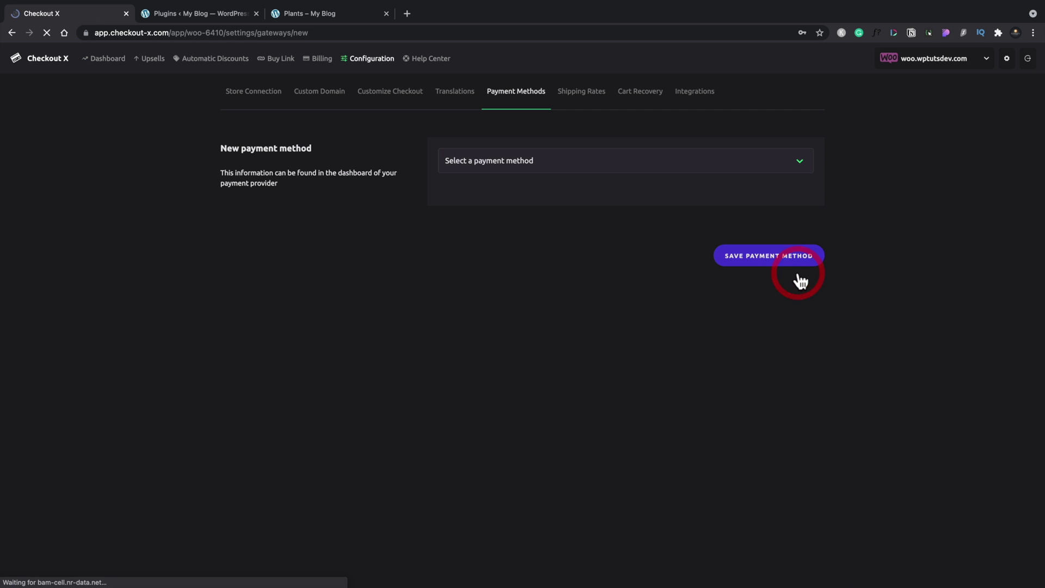
left_click(490, 159)
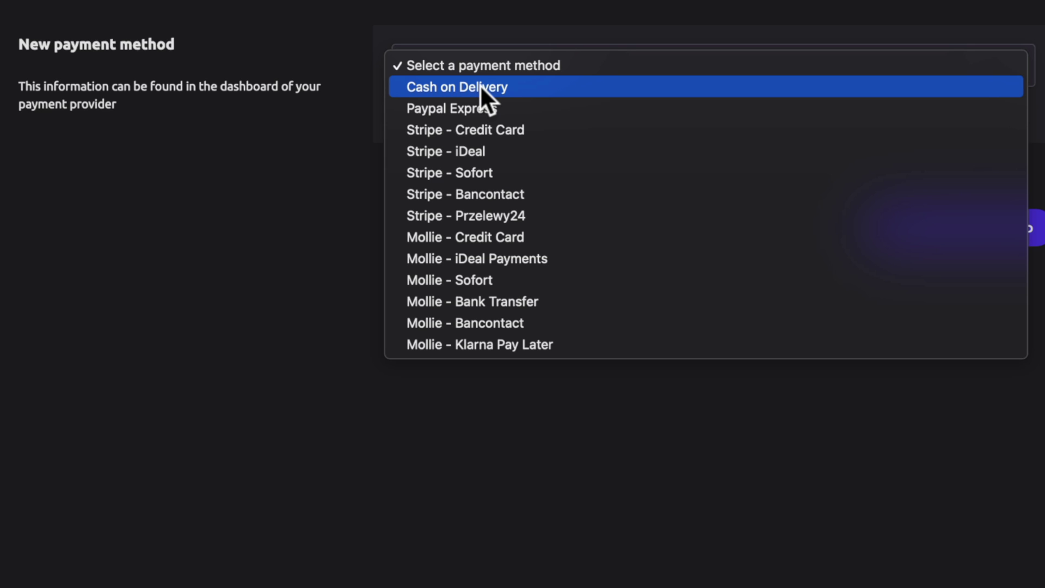
left_click(479, 84)
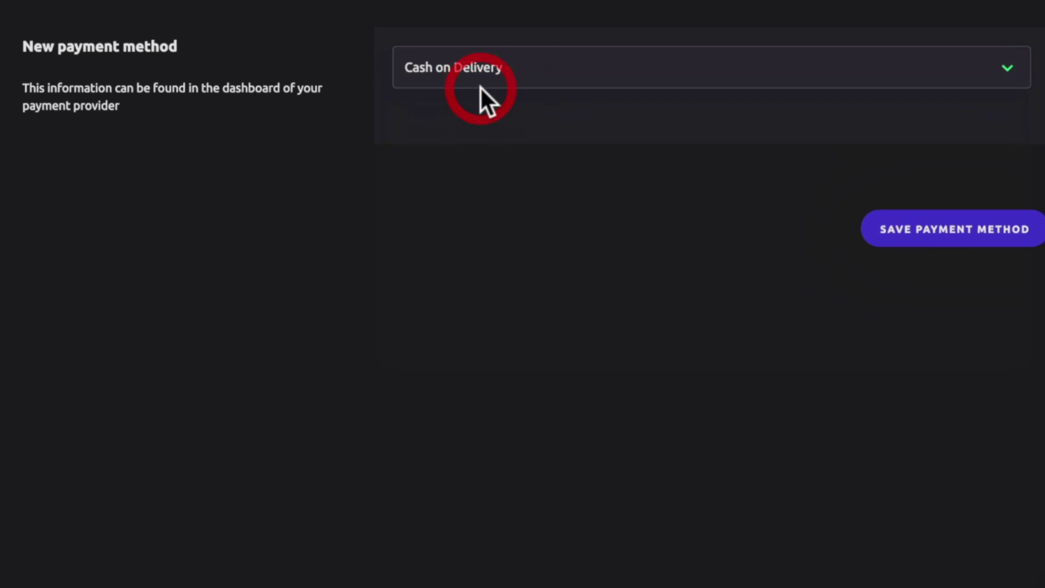
left_click(925, 229)
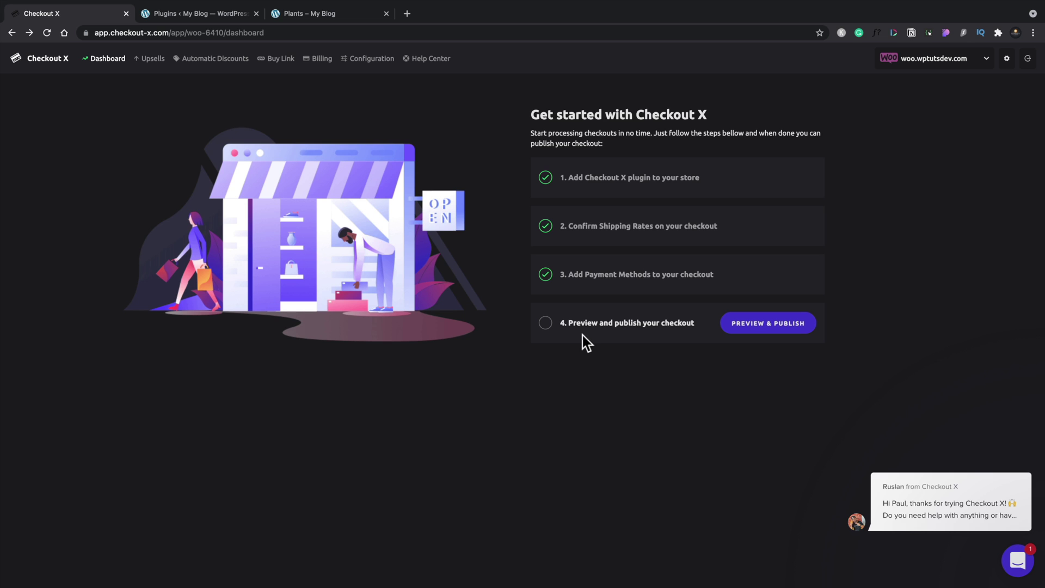
Preview the checkout (£44.95 with Flat Rate shipping), clear the chat message, and return to Dashboard
left_click(779, 324)
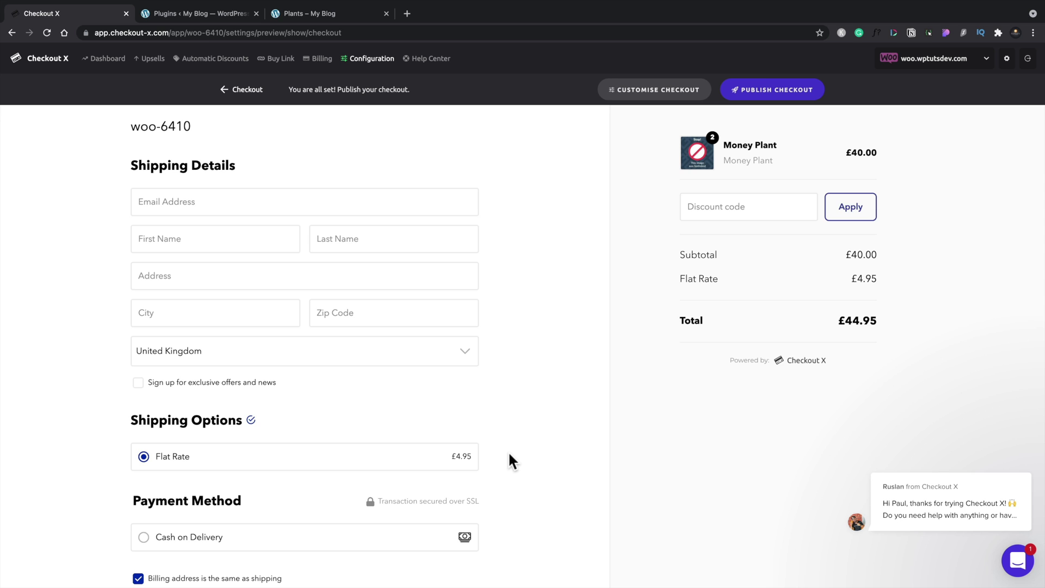
scroll(509, 454, "down", 2)
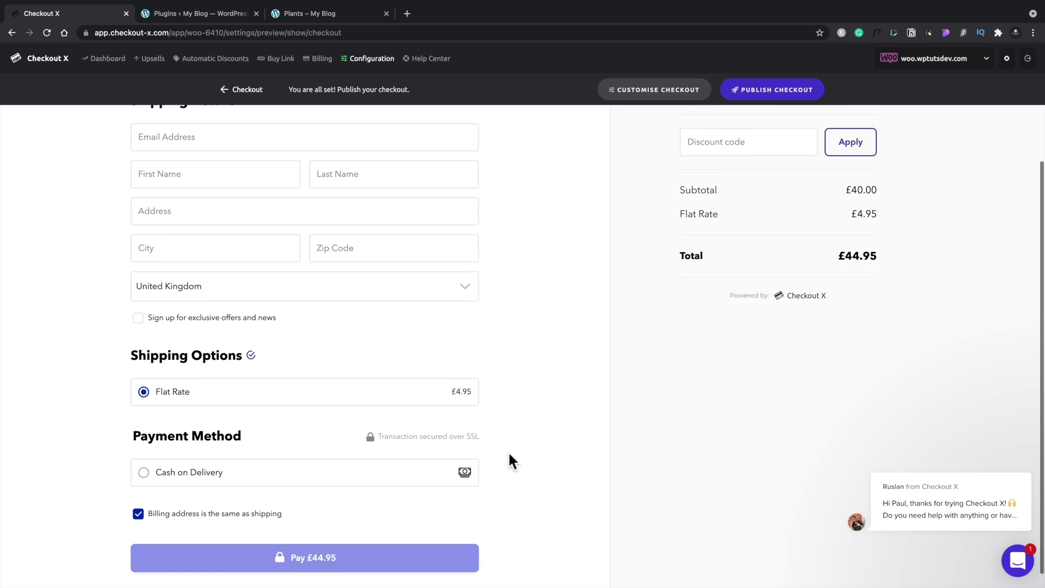
scroll(509, 454, "up", 2)
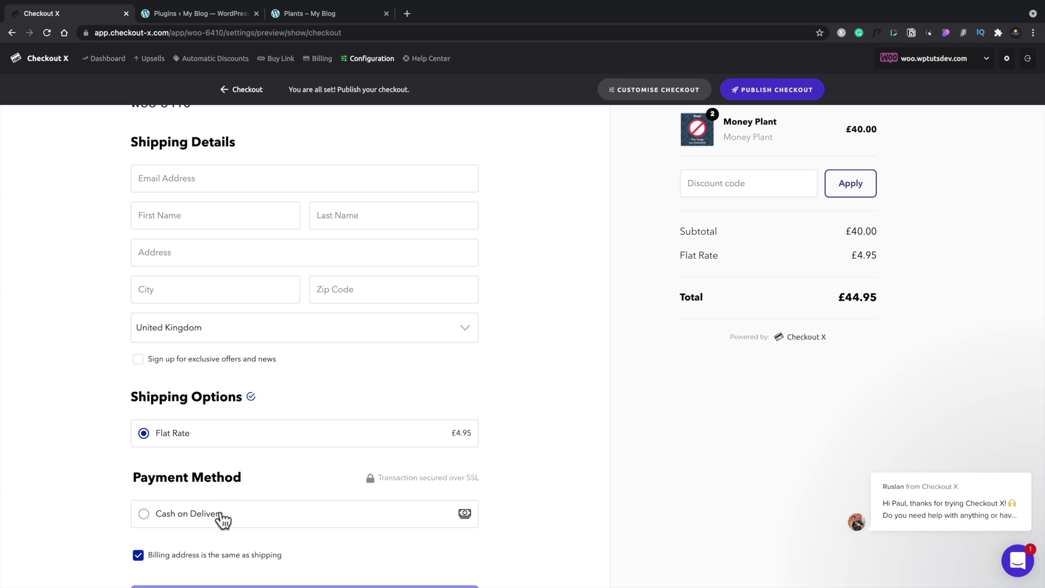
scroll(298, 511, "up", 1)
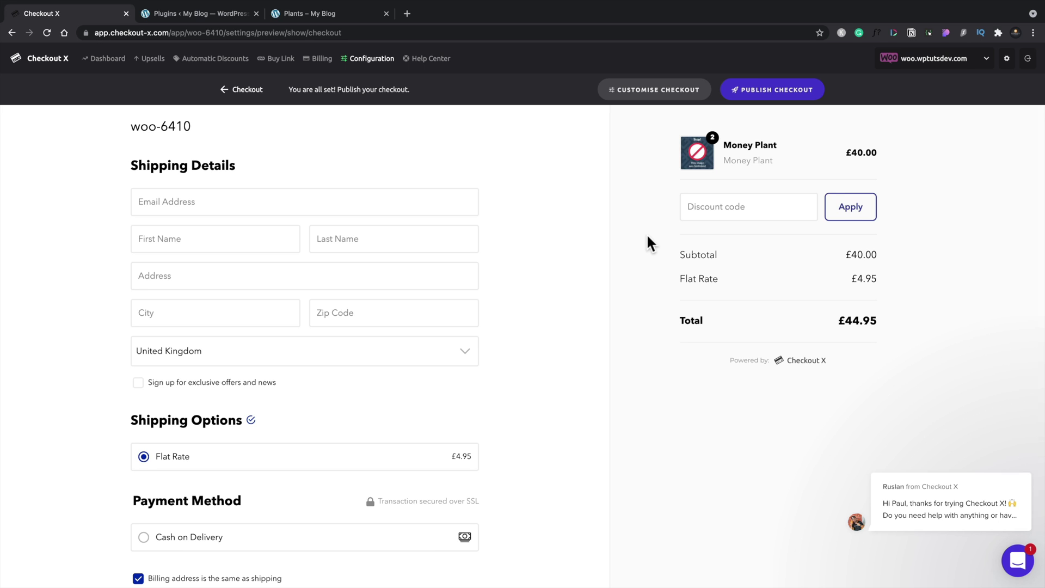
mouse_move(982, 488)
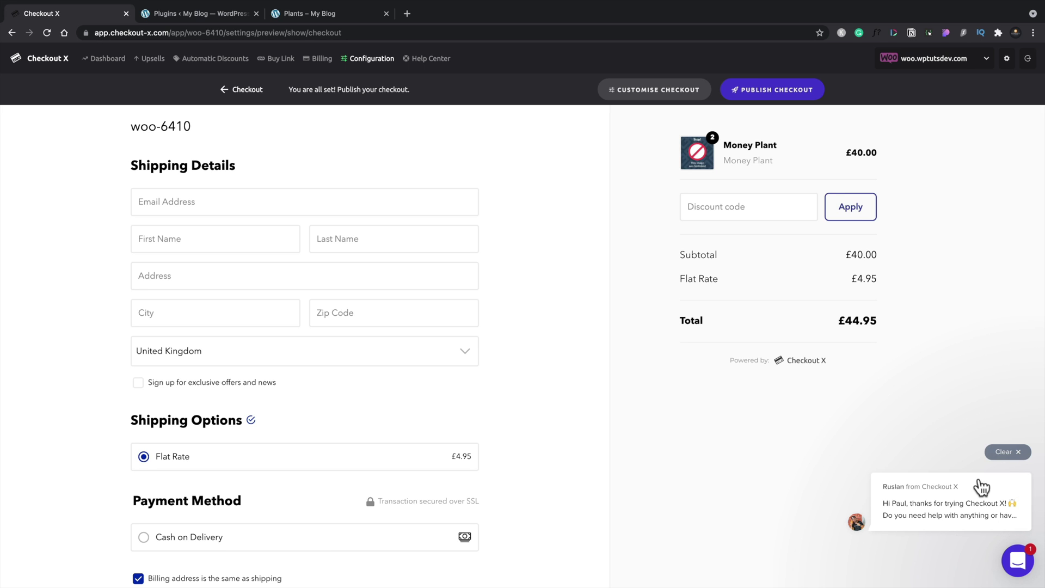
left_click(1016, 453)
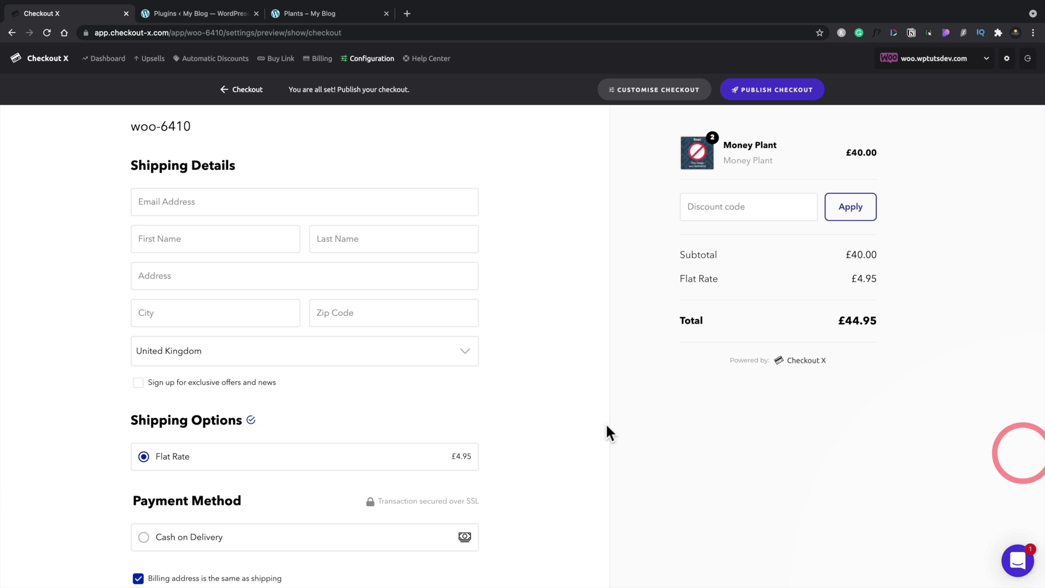
left_click(104, 60)
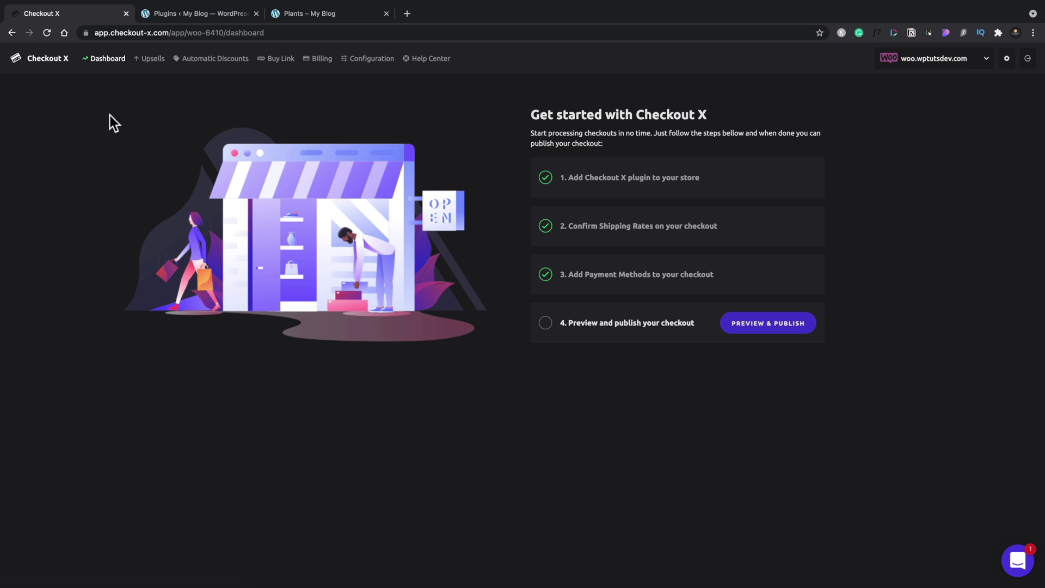
Reload, then go through Configuration and Custom Domain to the Customize Checkout tab
left_click(47, 33)
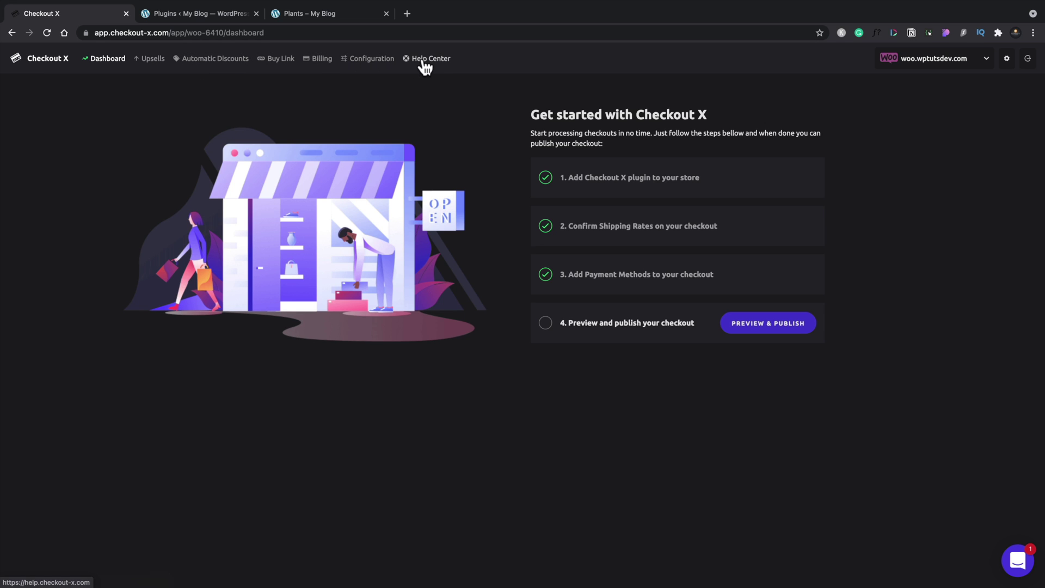
left_click(360, 62)
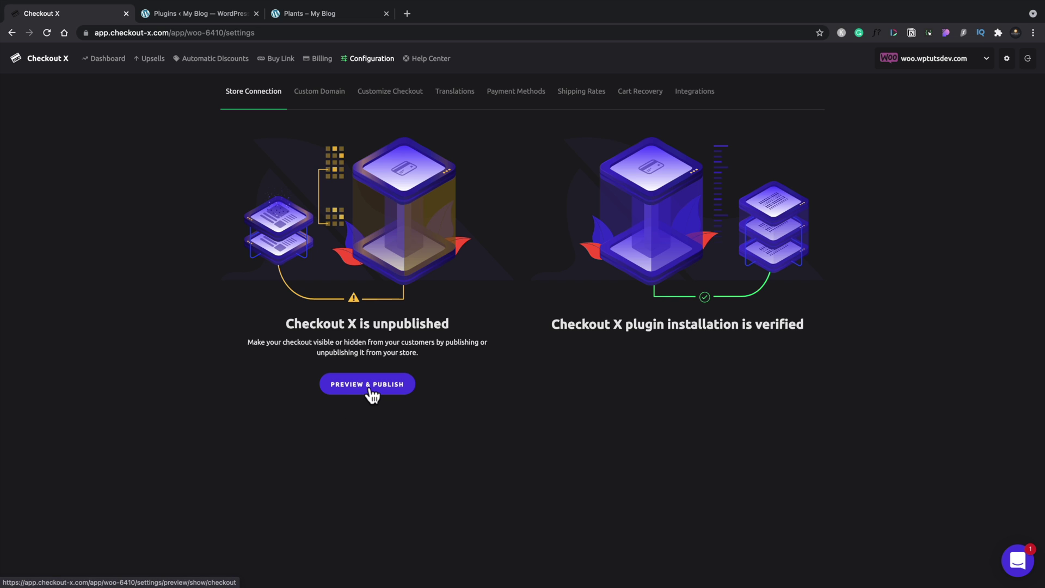
left_click(317, 100)
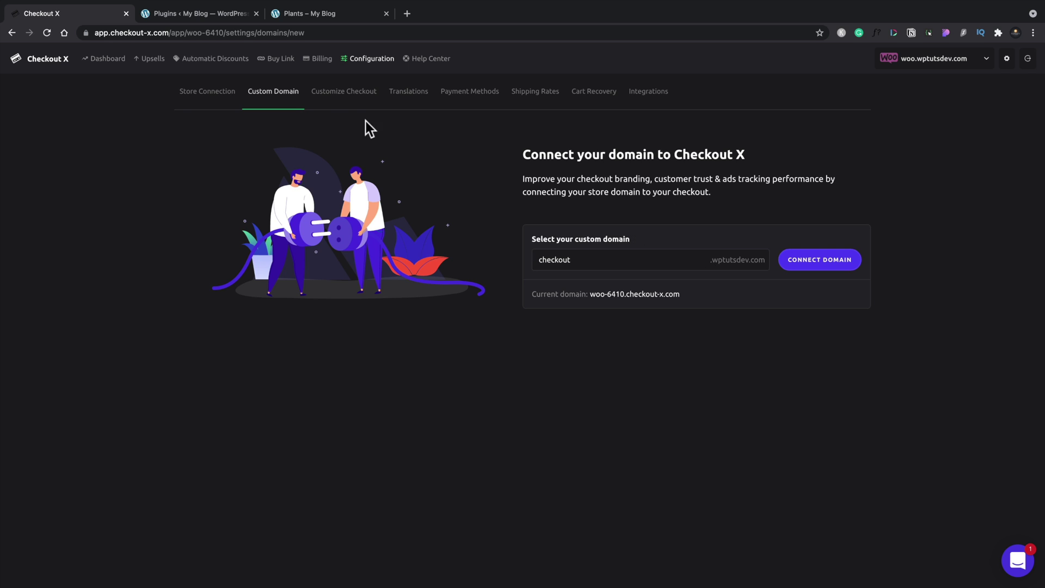
left_click(342, 93)
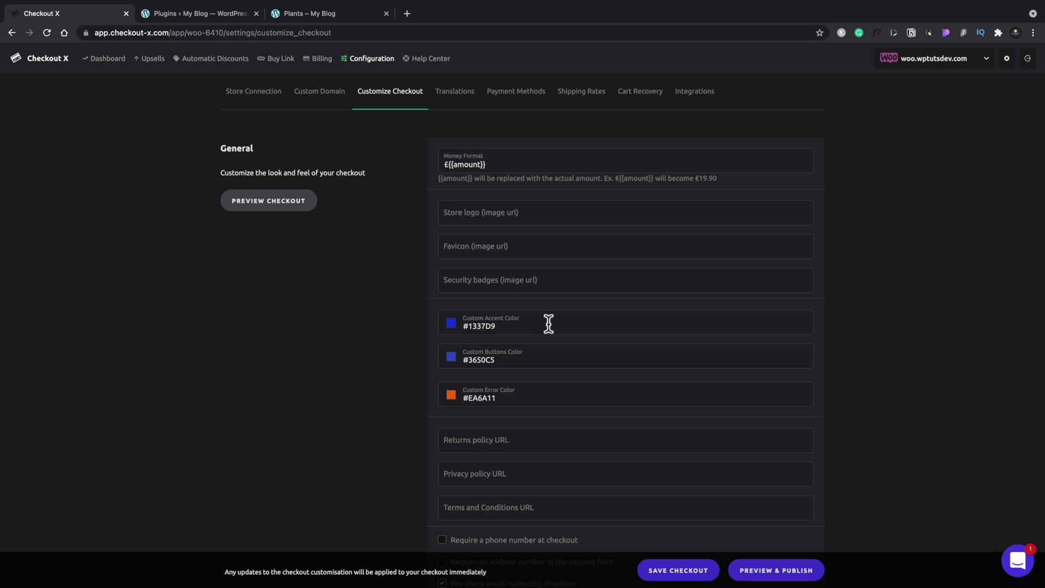
Look through the Customize Checkout options, including the Powered by info, then add an About section
scroll(549, 323, "down", 2)
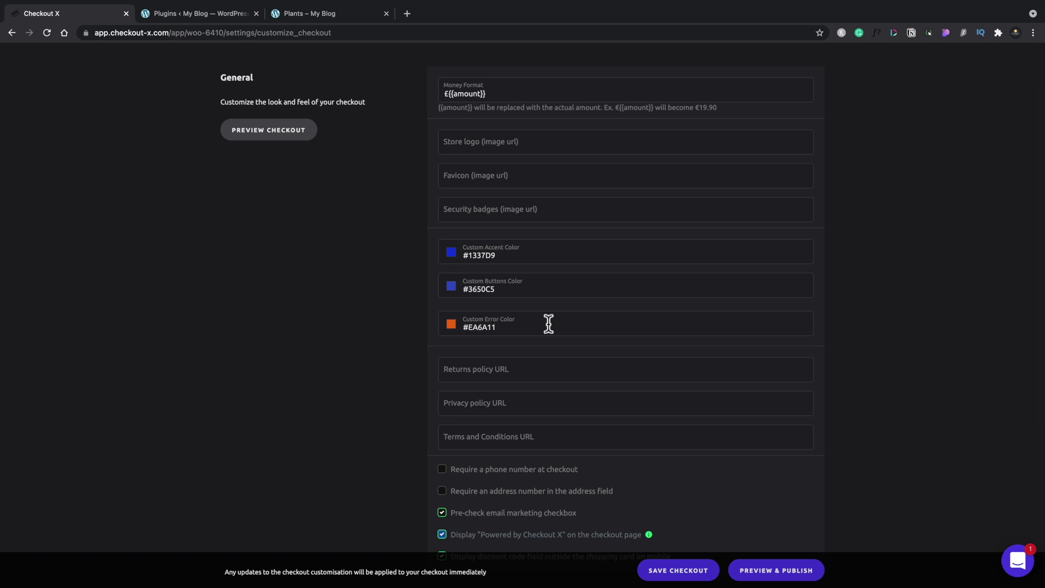
scroll(549, 323, "down", 4)
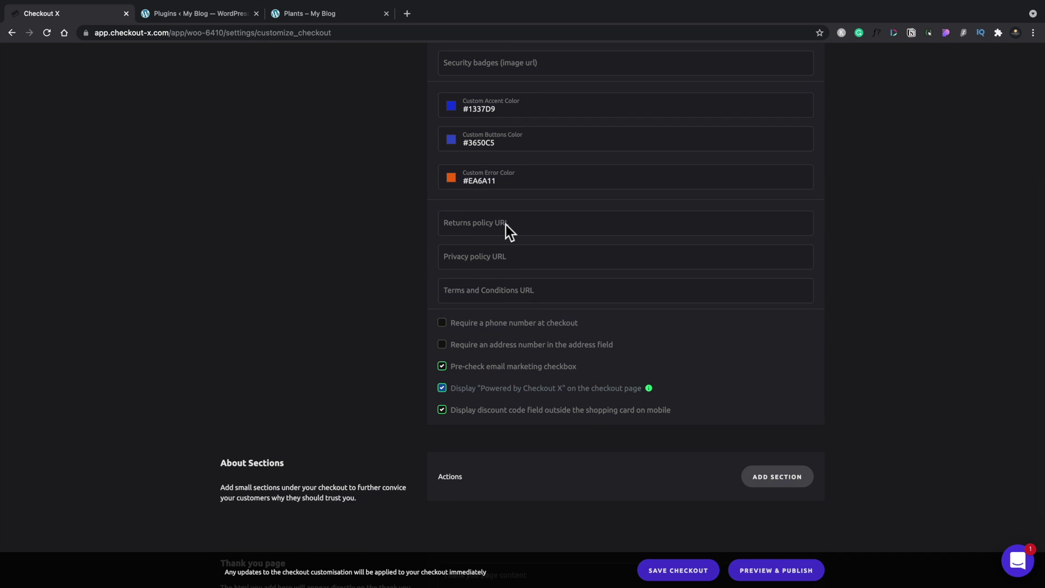
scroll(505, 224, "down", 1)
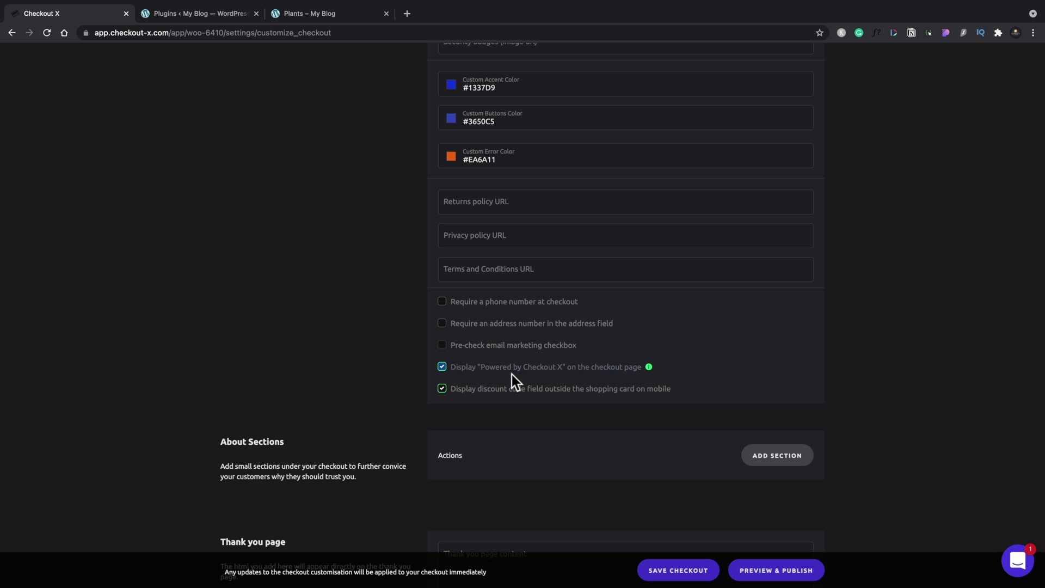
mouse_move(648, 367)
scroll(429, 419, "down", 2)
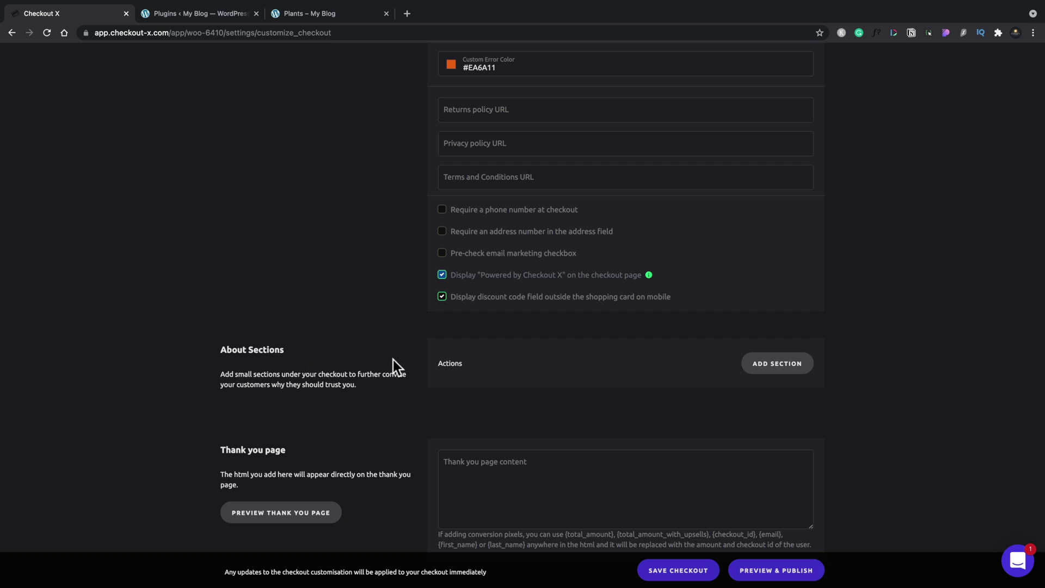
left_click(784, 370)
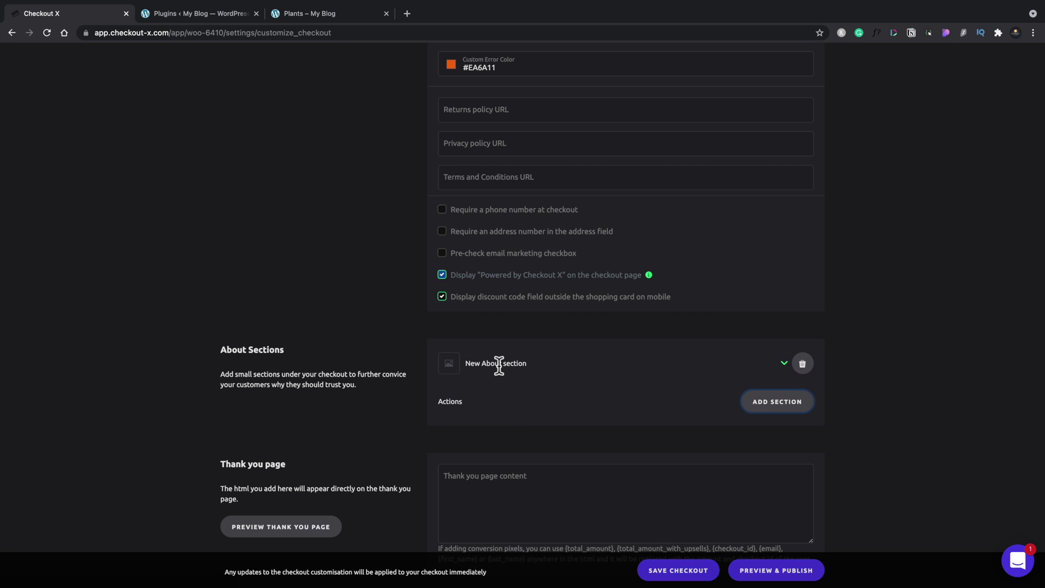
Expand the New About section and delete it with its trash icon
left_click(783, 362)
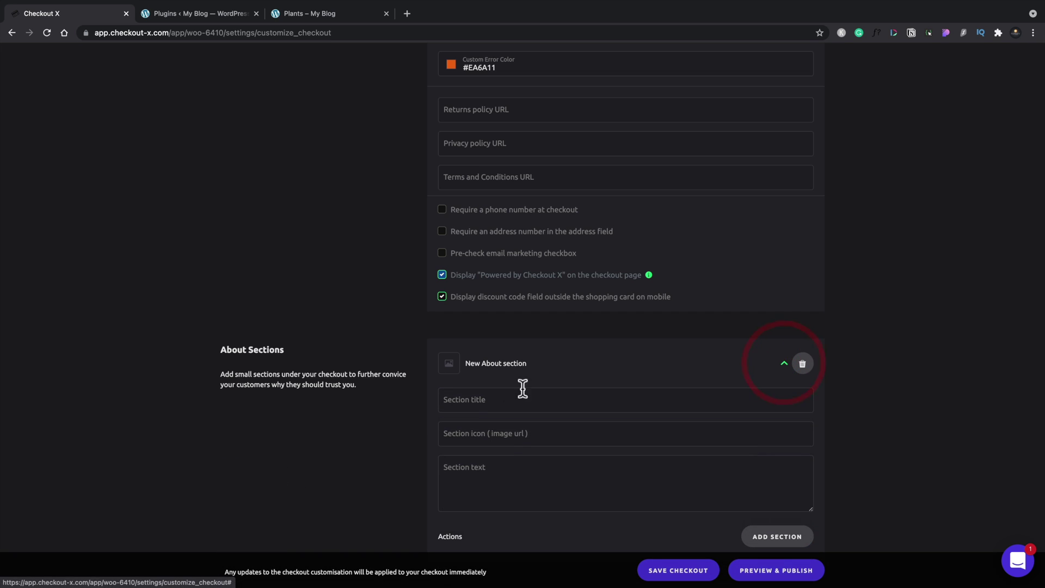
scroll(497, 397, "down", 2)
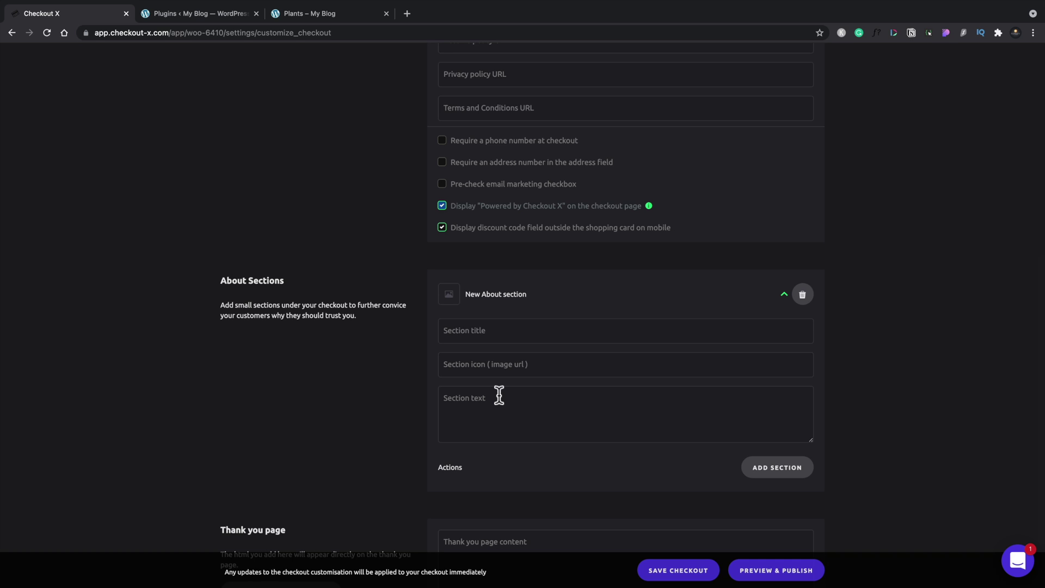
left_click(803, 296)
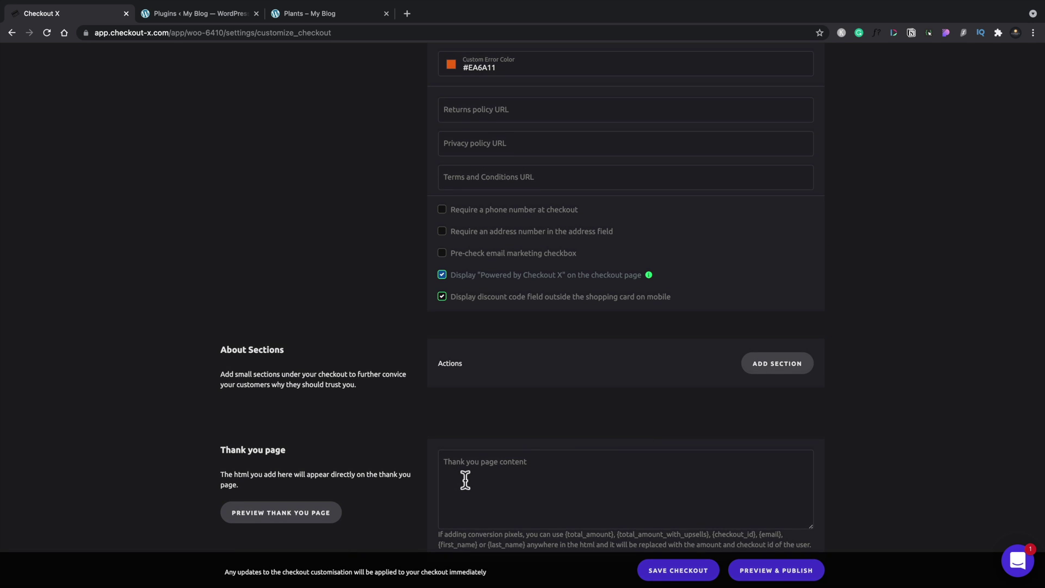
left_click(284, 517)
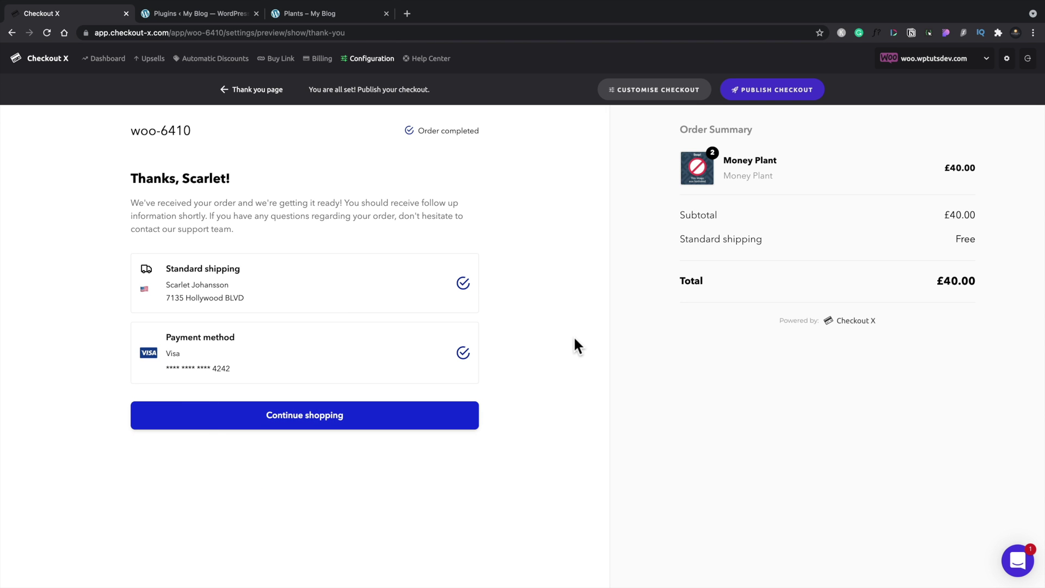
left_click(12, 33)
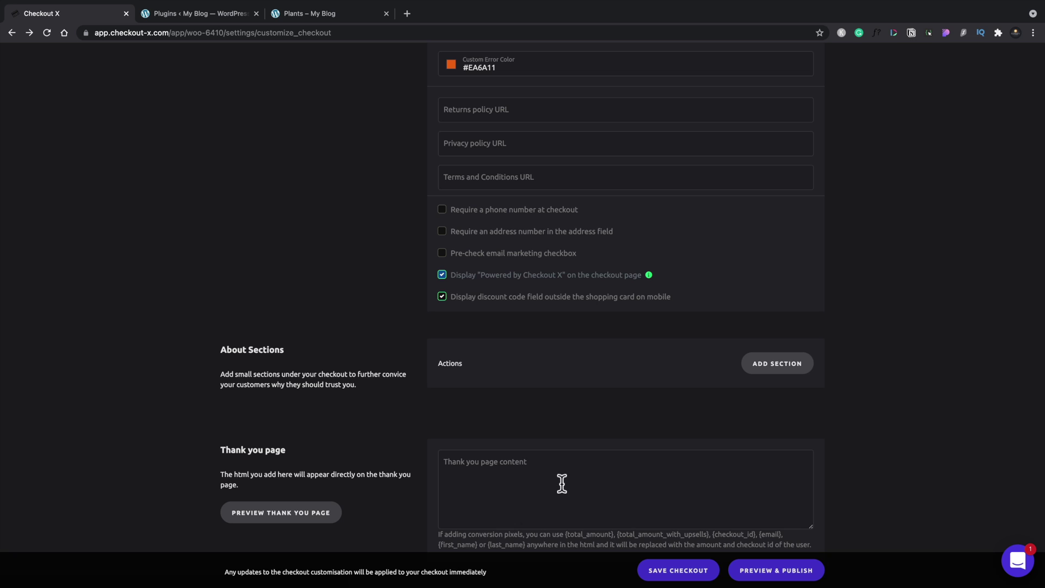
left_click(565, 536)
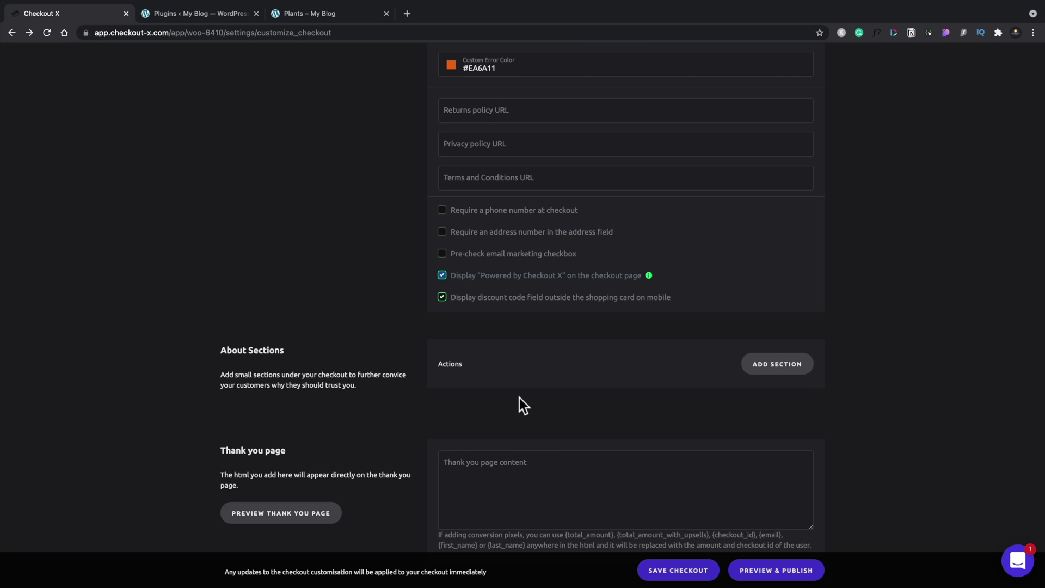
scroll(519, 397, "up", 5)
scroll(519, 397, "up", 3)
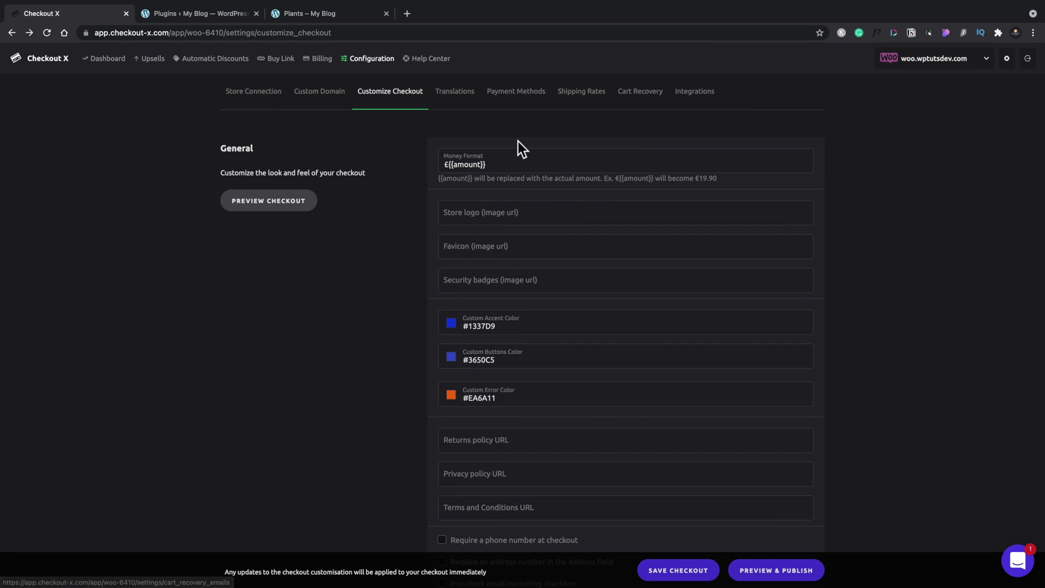
Look through the checkout text translations, then bring up Payment Methods showing Cash on Delivery
left_click(445, 96)
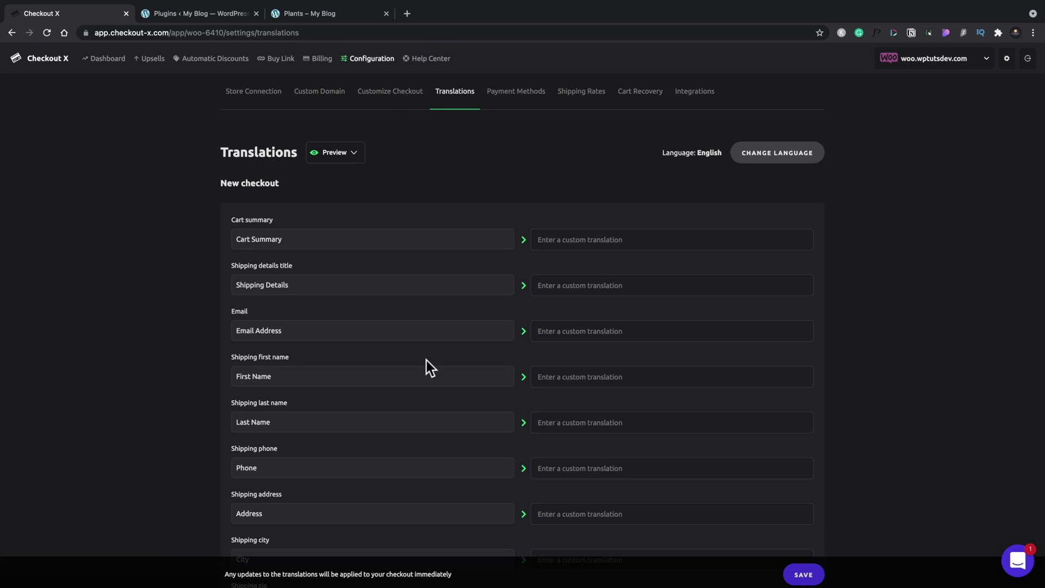
scroll(426, 361, "down", 6)
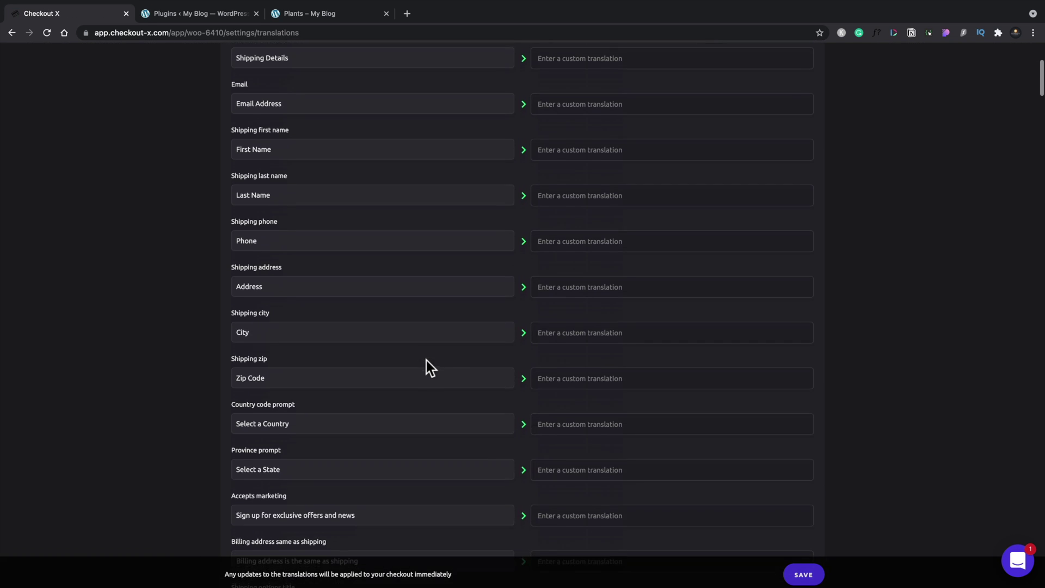
scroll(426, 360, "down", 11)
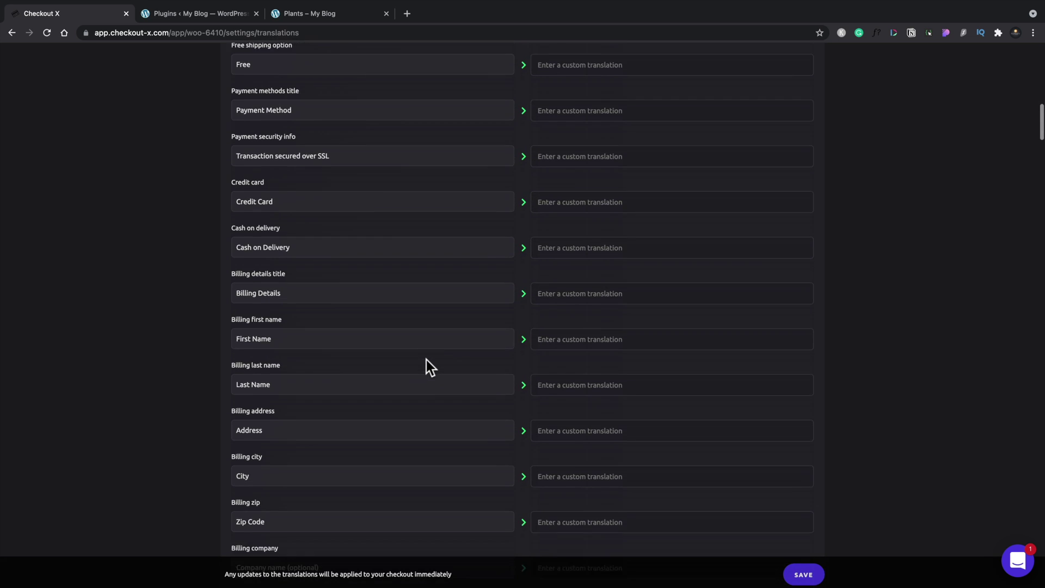
scroll(426, 360, "down", 10)
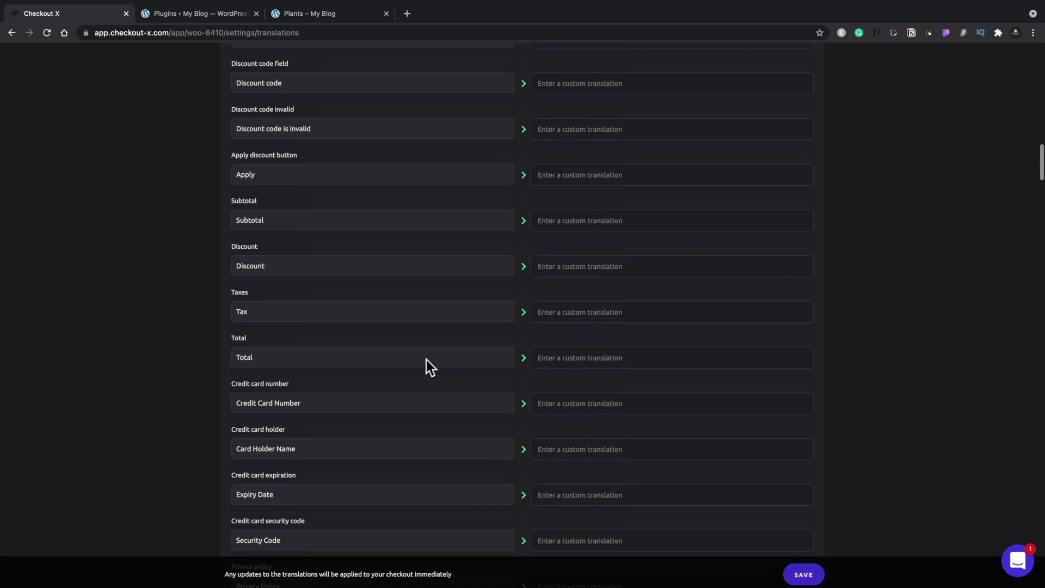
scroll(426, 360, "down", 5)
scroll(426, 361, "up", 14)
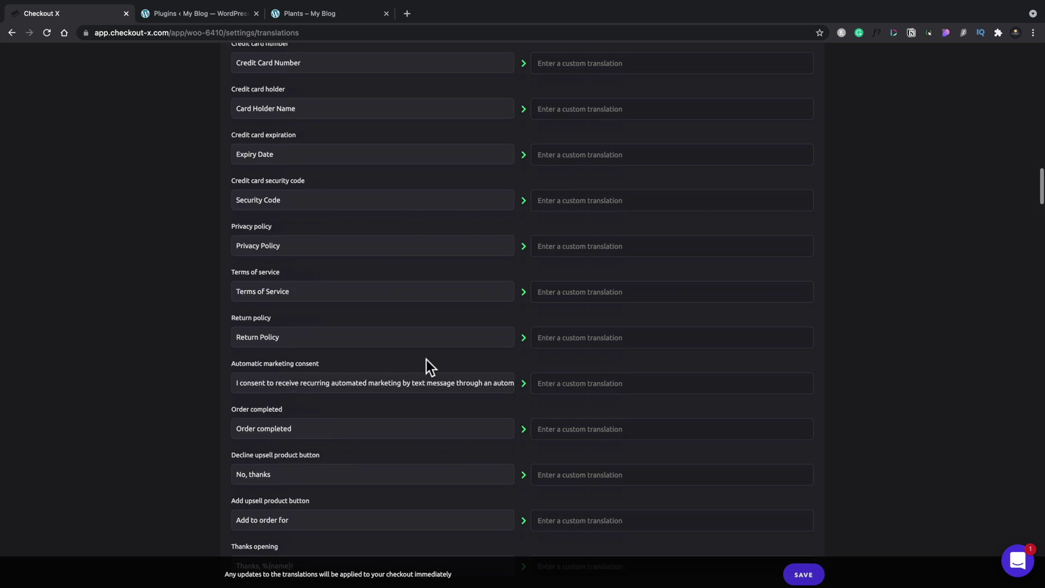
scroll(426, 360, "up", 20)
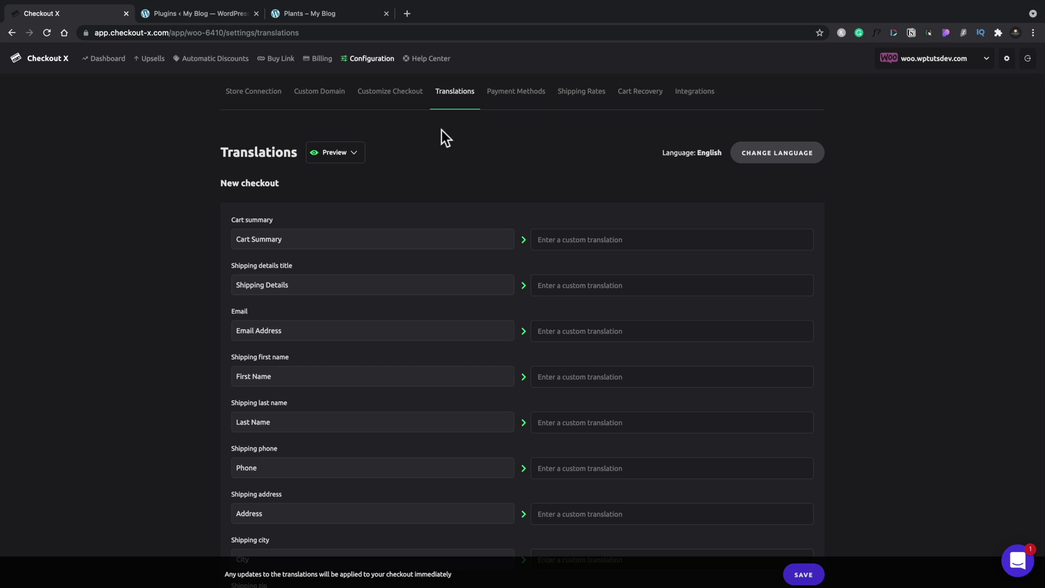
left_click(519, 101)
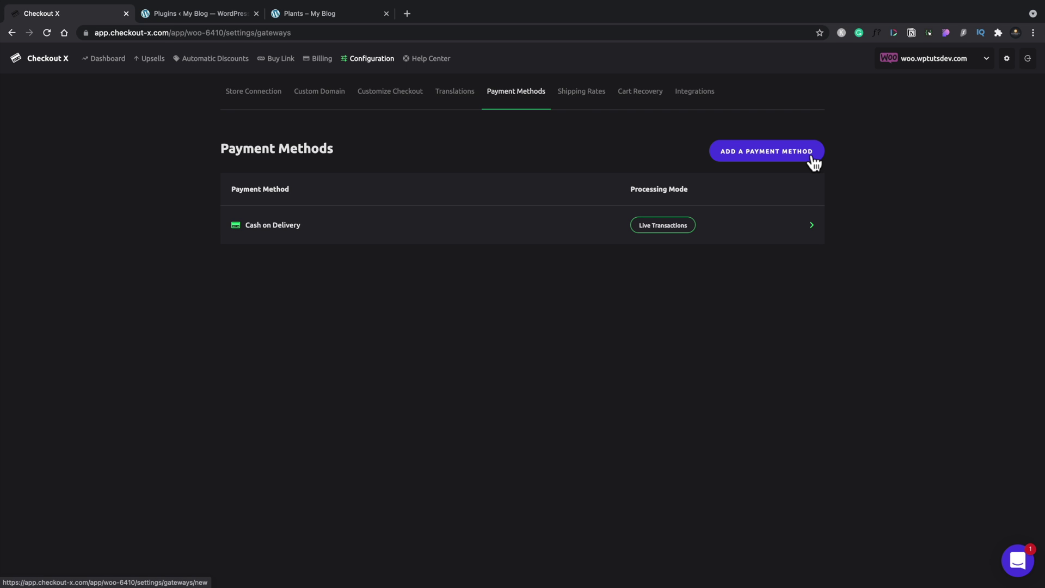
Pass by Shipping Rates to the Cart Recovery settings, which have no recovery emails yet
left_click(569, 98)
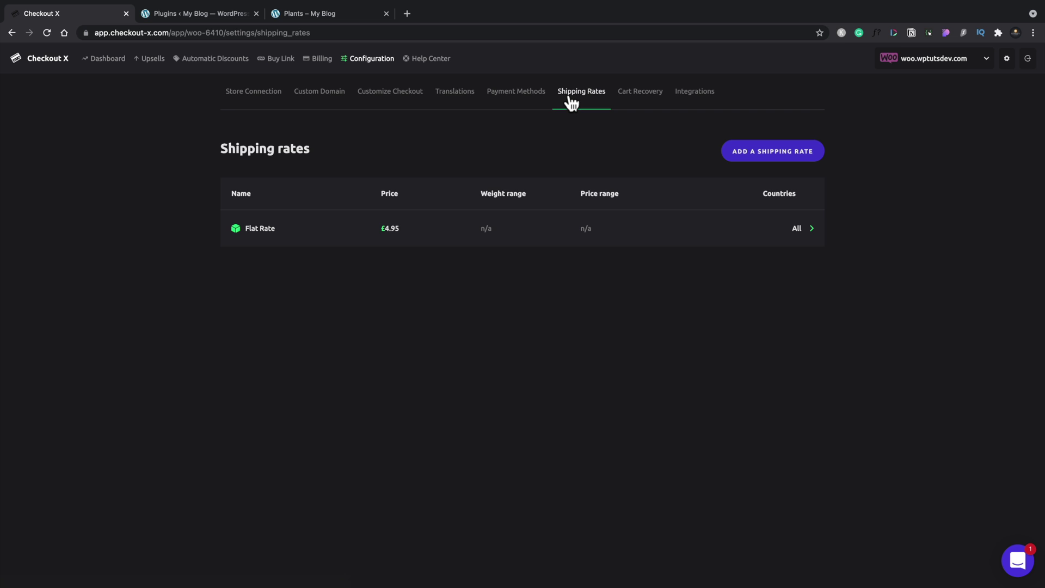
left_click(637, 101)
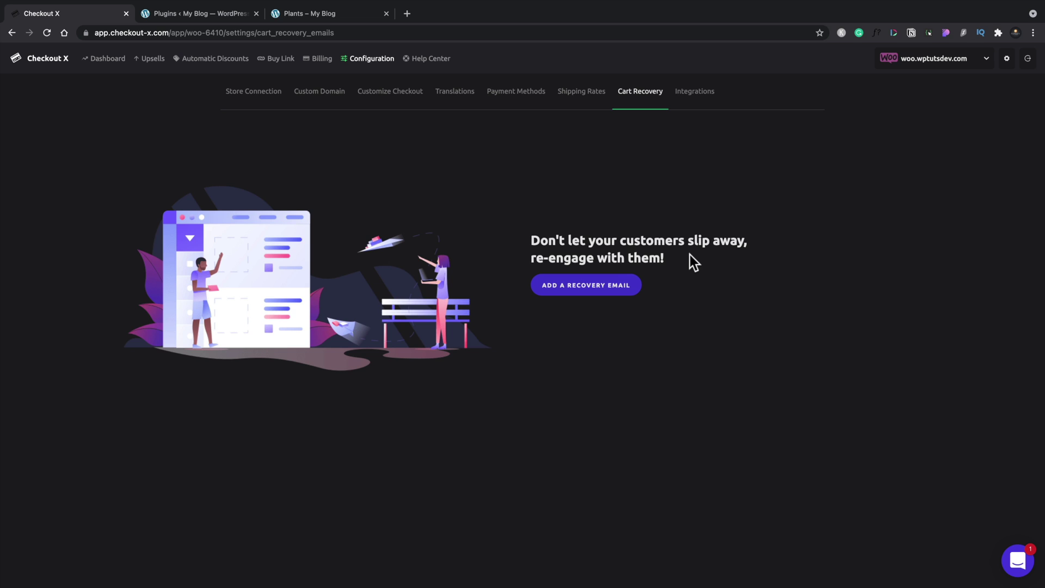
Browse the inactive integrations, including Google Places, Facebook Ads Pixel, Mailchimp and Hotjar
left_click(686, 94)
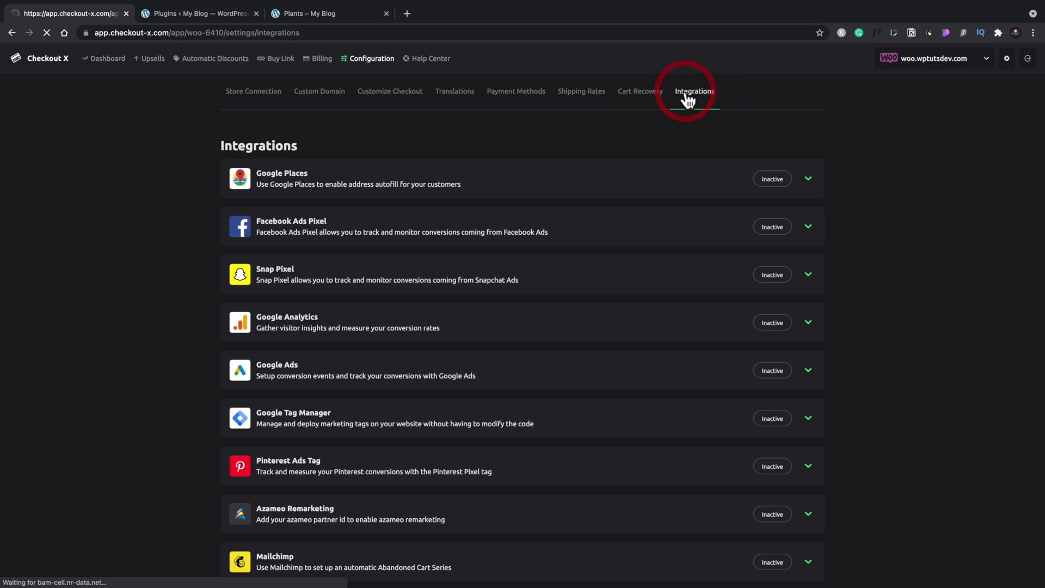
scroll(576, 374, "down", 1)
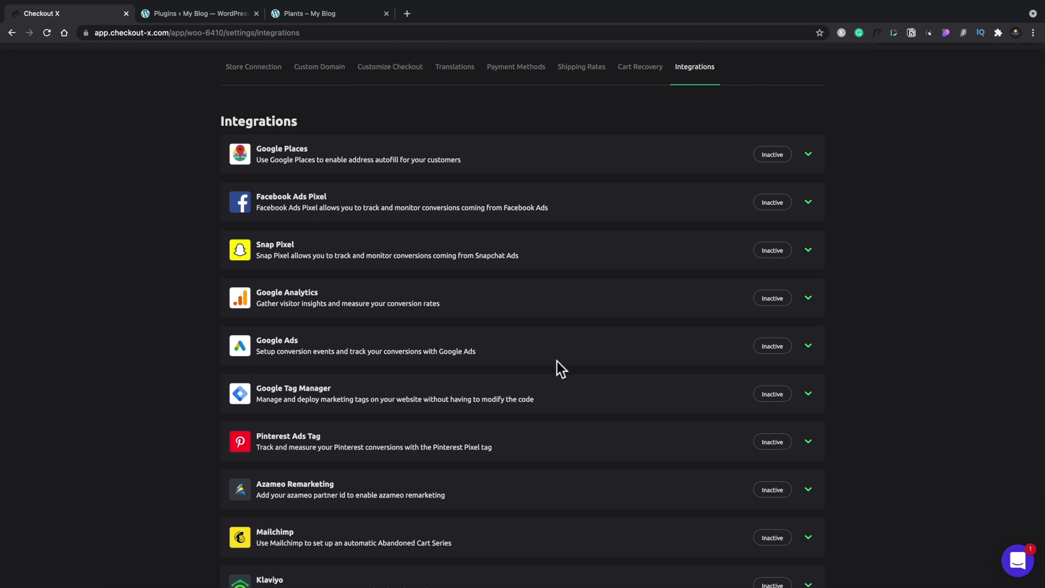
scroll(553, 355, "down", 3)
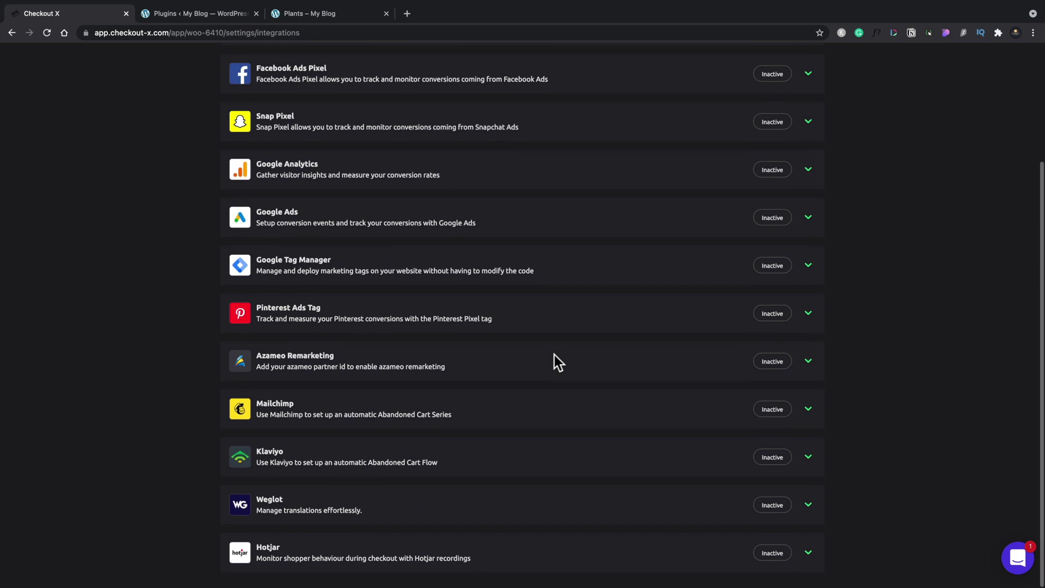
scroll(554, 355, "up", 3)
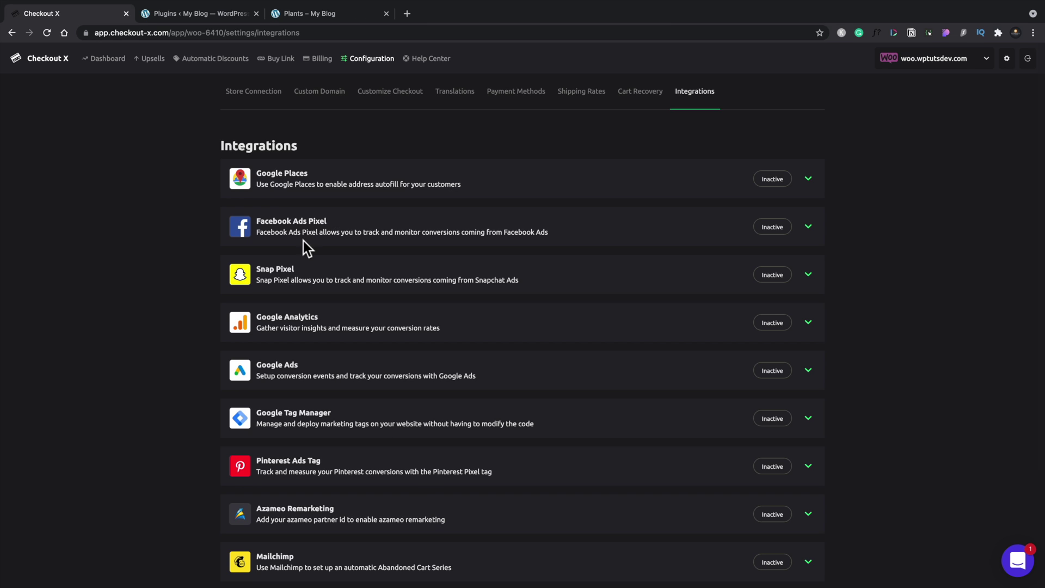
In the checkout customization settings, change the accent colour from blue to green #11D989
left_click(410, 92)
scroll(518, 378, "down", 10)
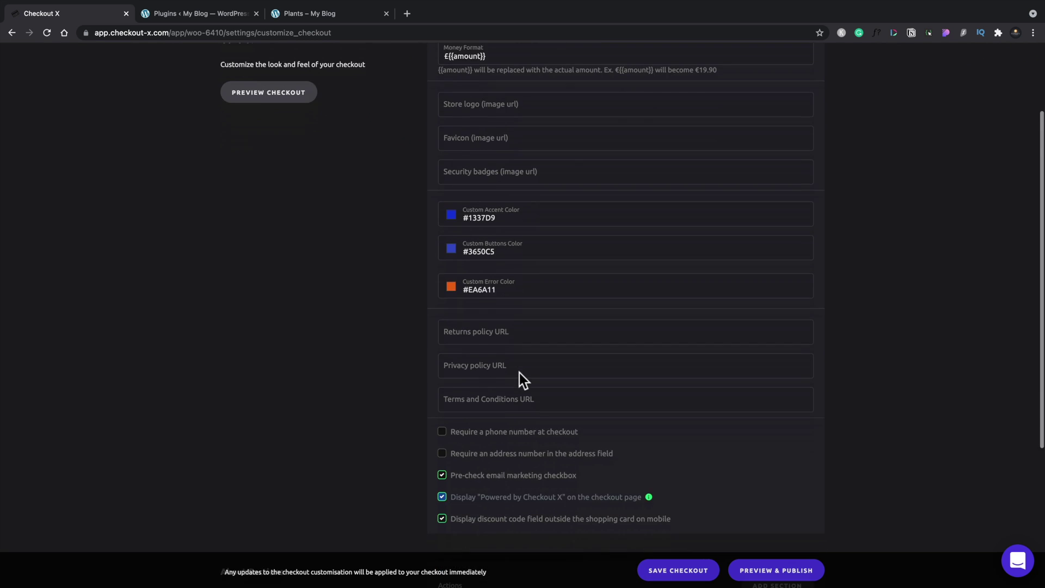
left_click(679, 571)
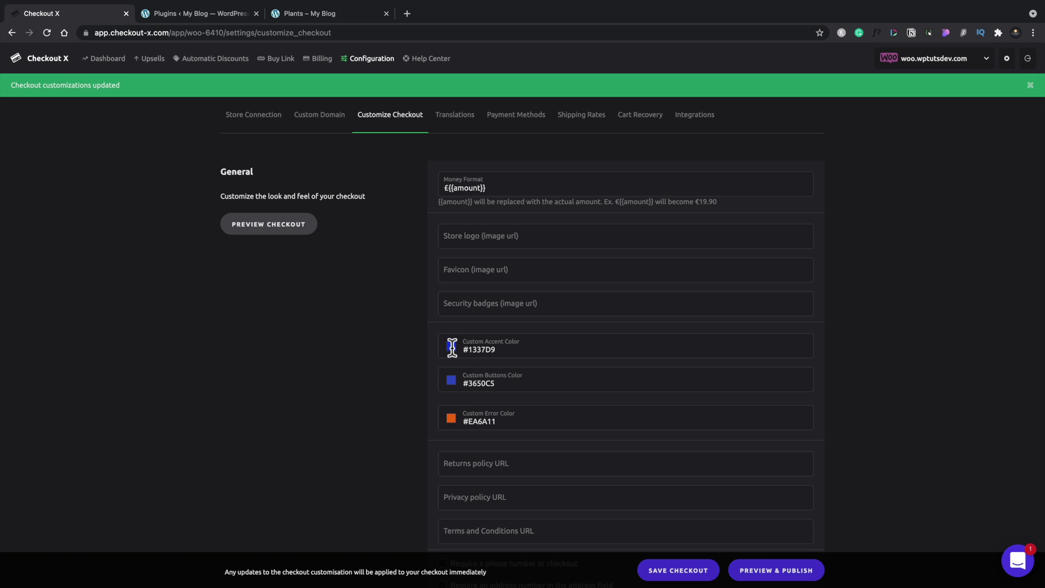
left_click(451, 348)
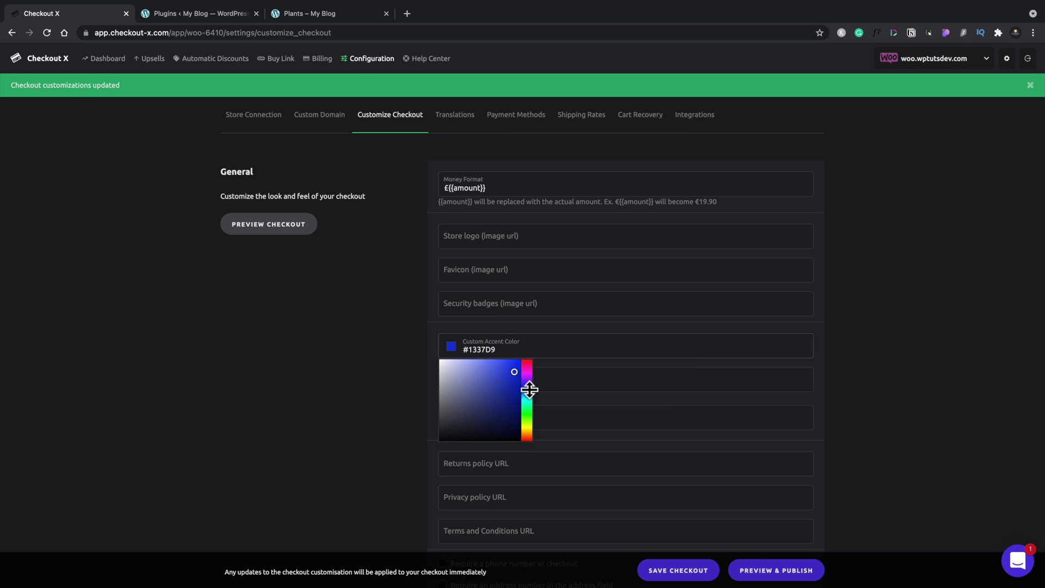
left_click_drag(529, 389, 528, 402)
left_click(400, 377)
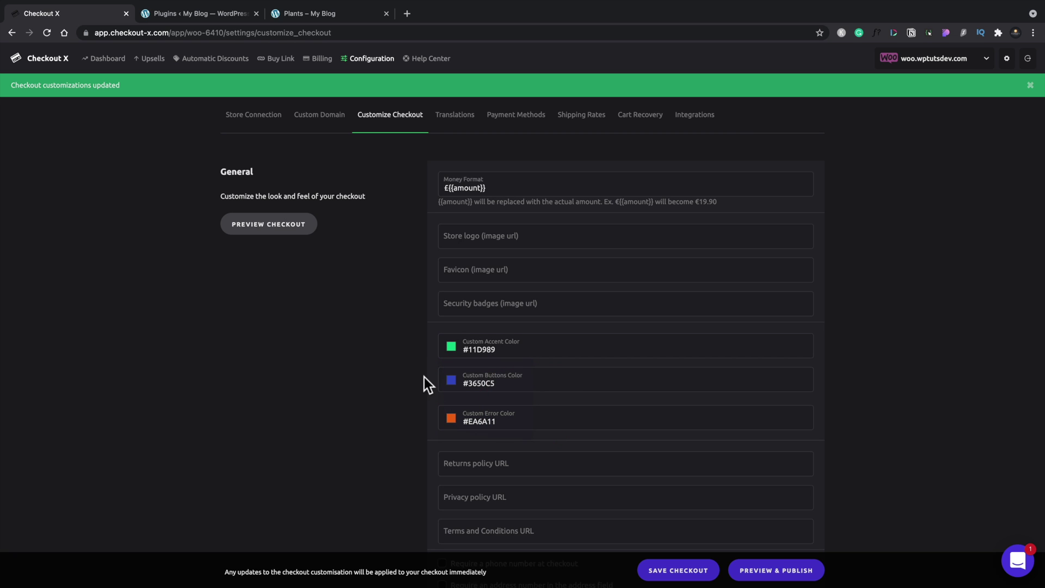
Check the store's plants page, then change the buttons colour to green #56C435
left_click(296, 9)
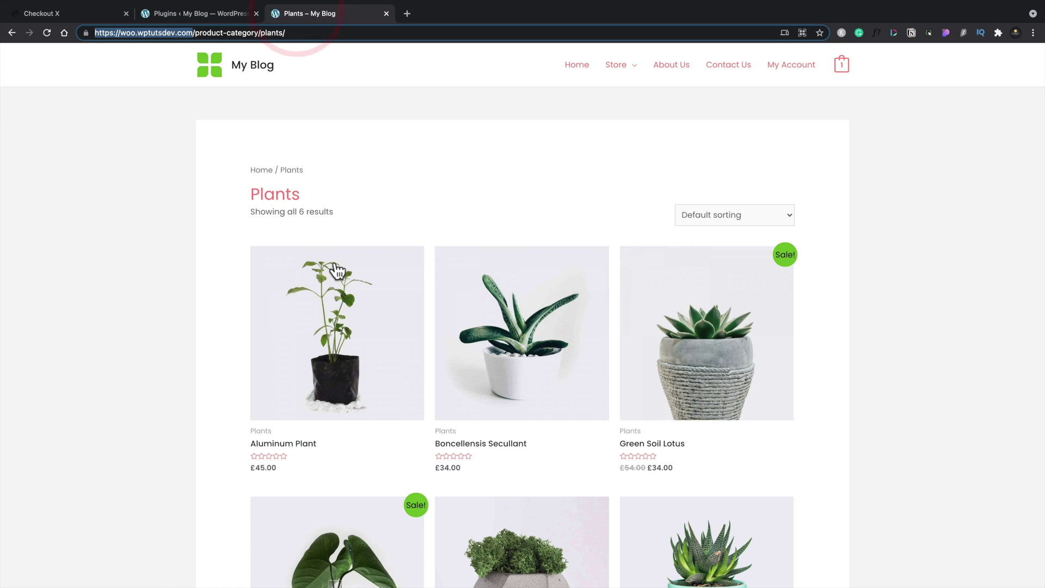
left_click(56, 13)
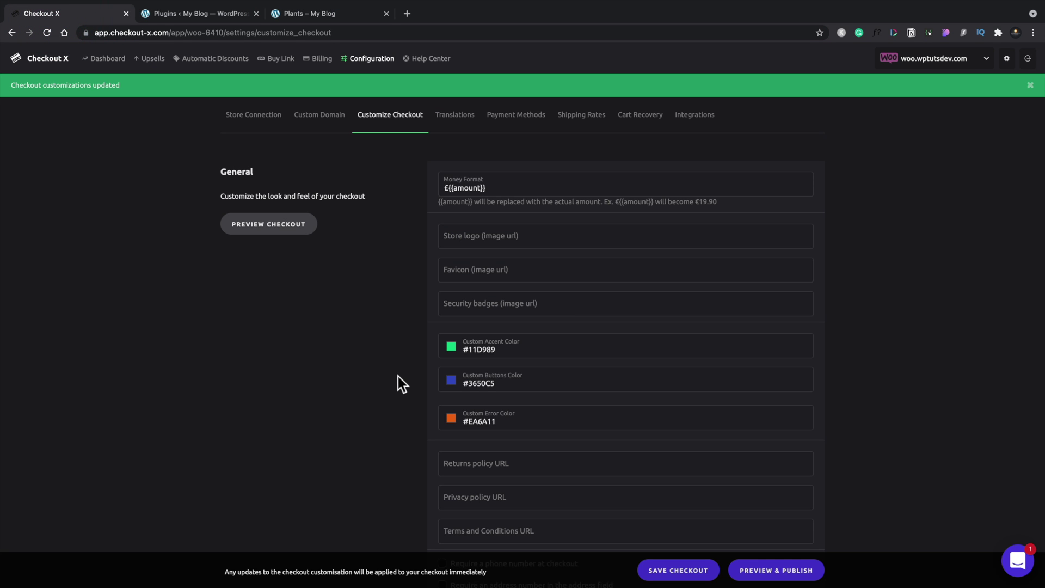
left_click(451, 379)
left_click_drag(525, 422, 526, 451)
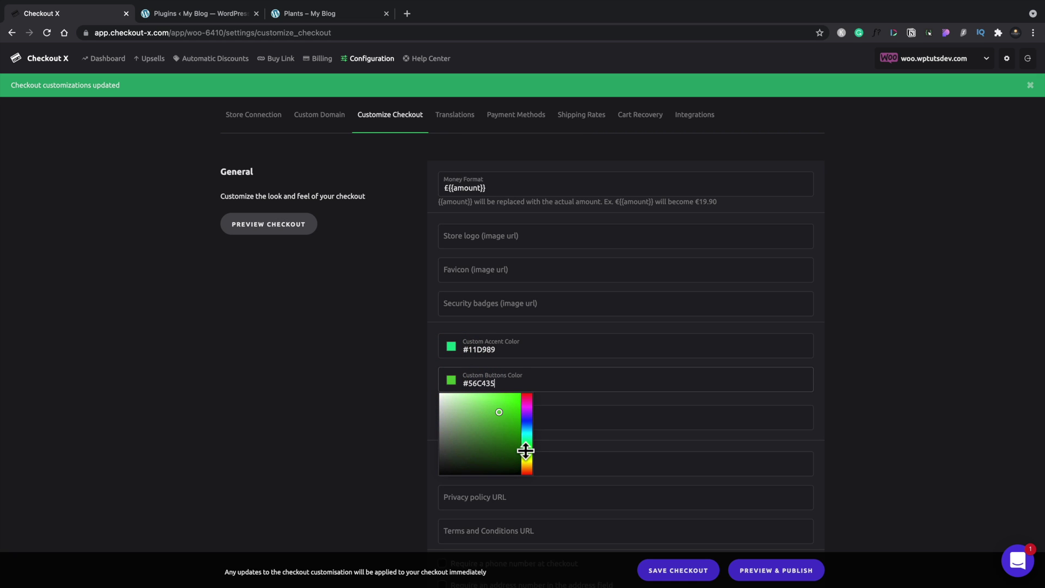
left_click(368, 417)
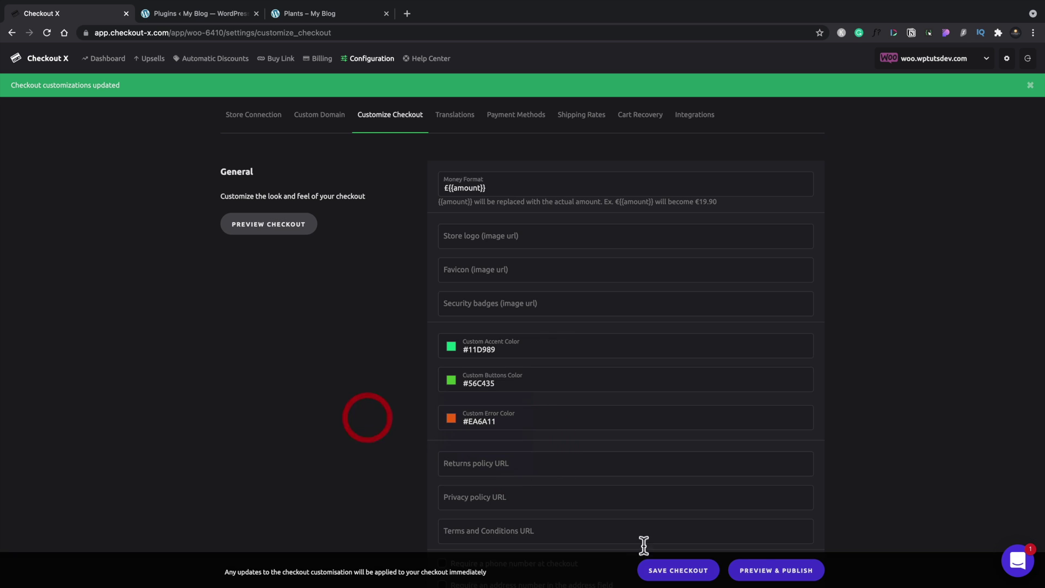
Save the green colour changes and scroll through the checkout preview
left_click(688, 571)
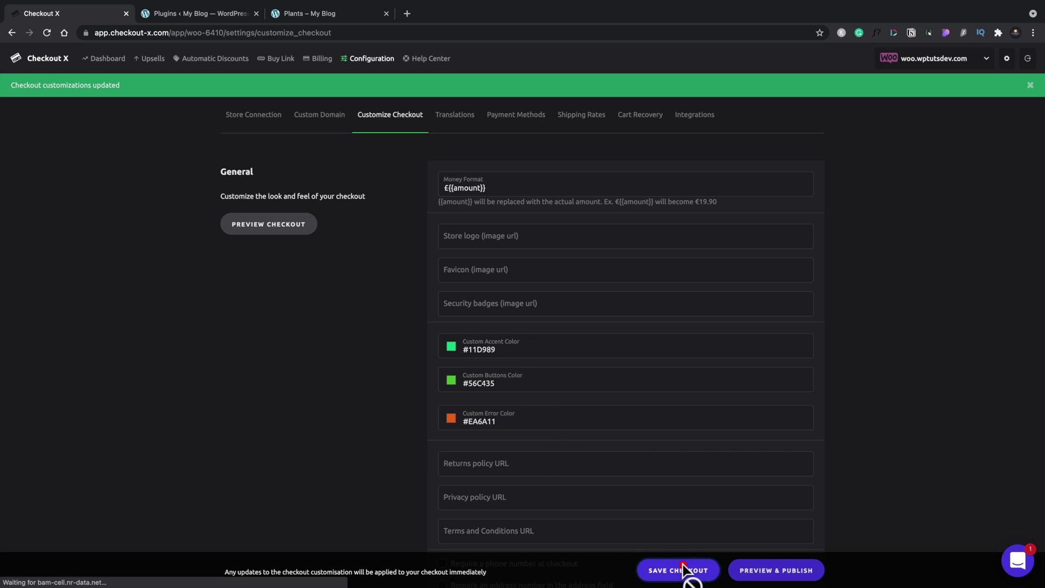
left_click(798, 579)
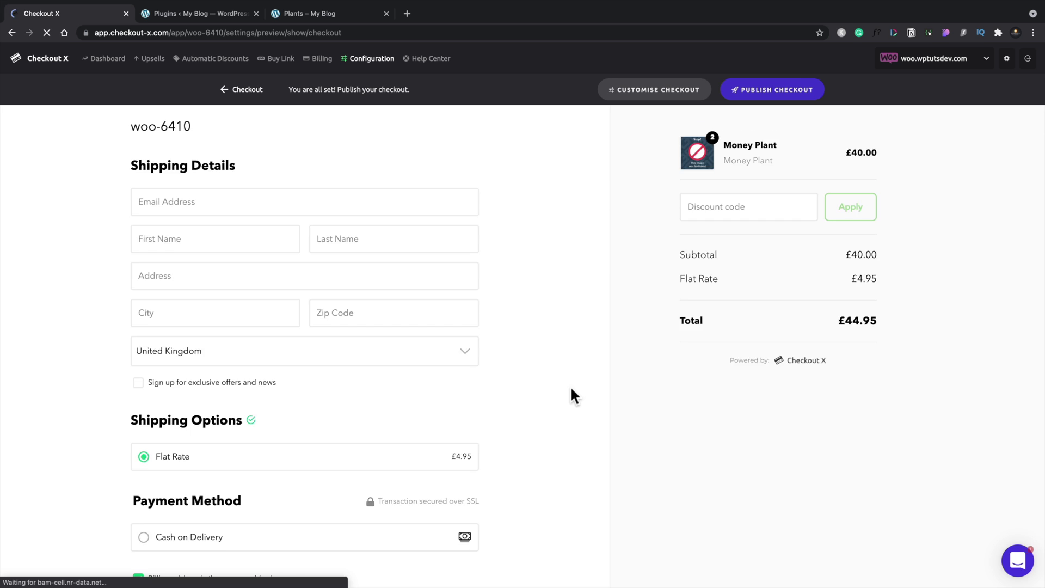
scroll(569, 385, "down", 2)
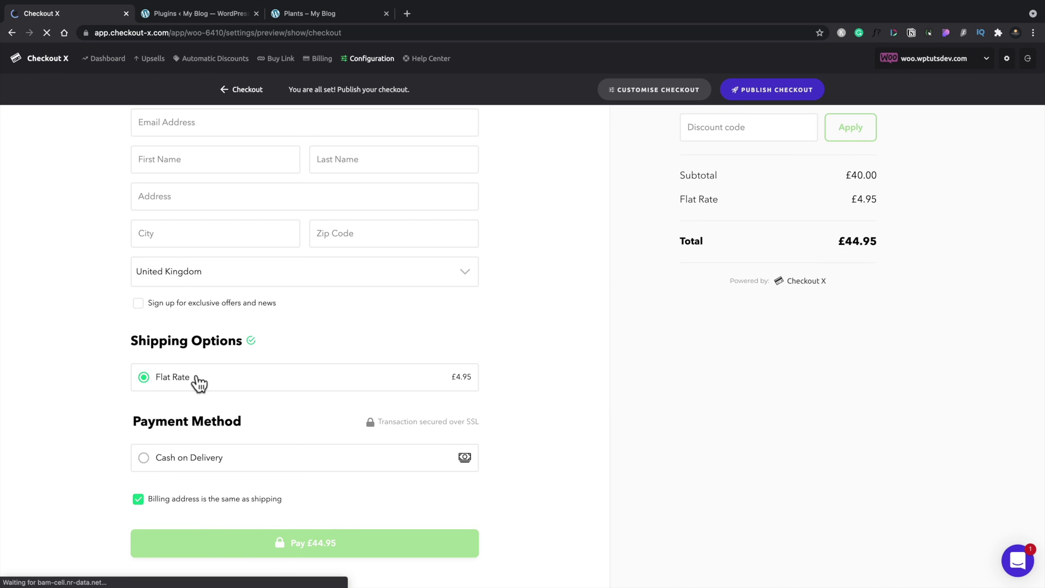
scroll(553, 294, "up", 3)
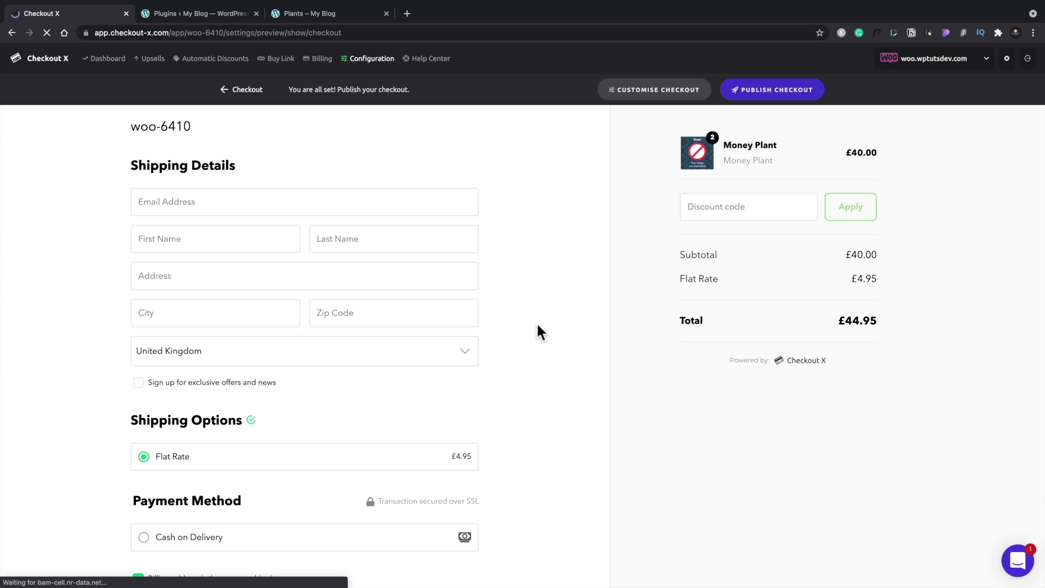
Return to the customization settings and move on to the Upsells overview
left_click(11, 34)
scroll(264, 404, "down", 2)
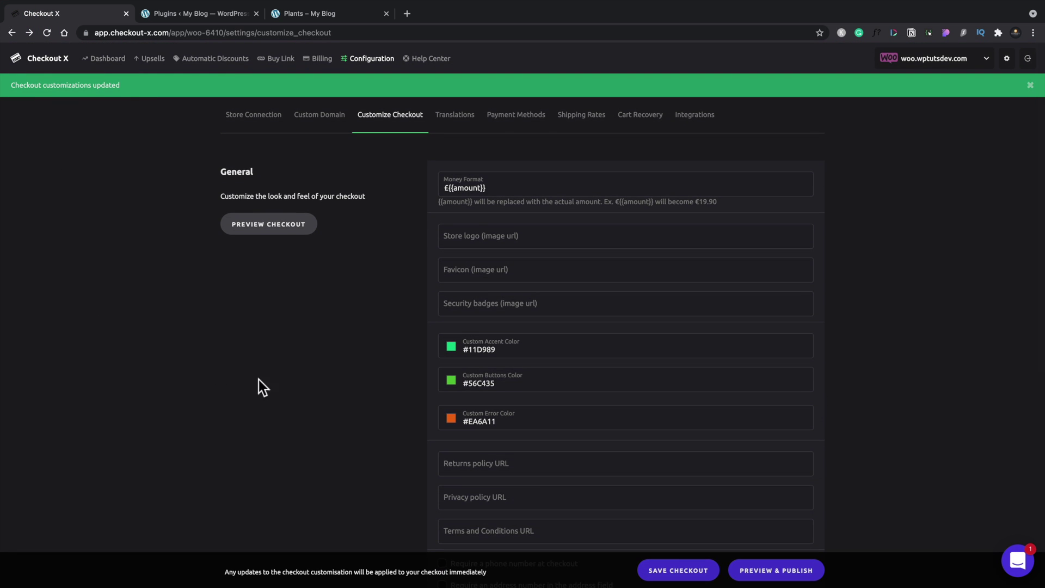
left_click(147, 64)
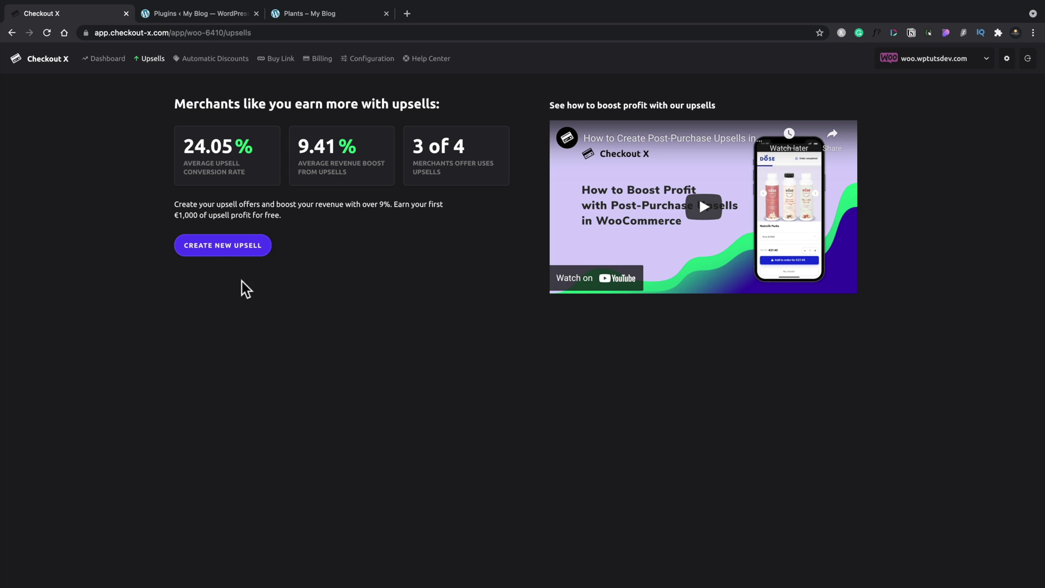
Create a new upsell, showing its triggers, 'Wait! Limited time offer!' title and offers form
left_click(208, 250)
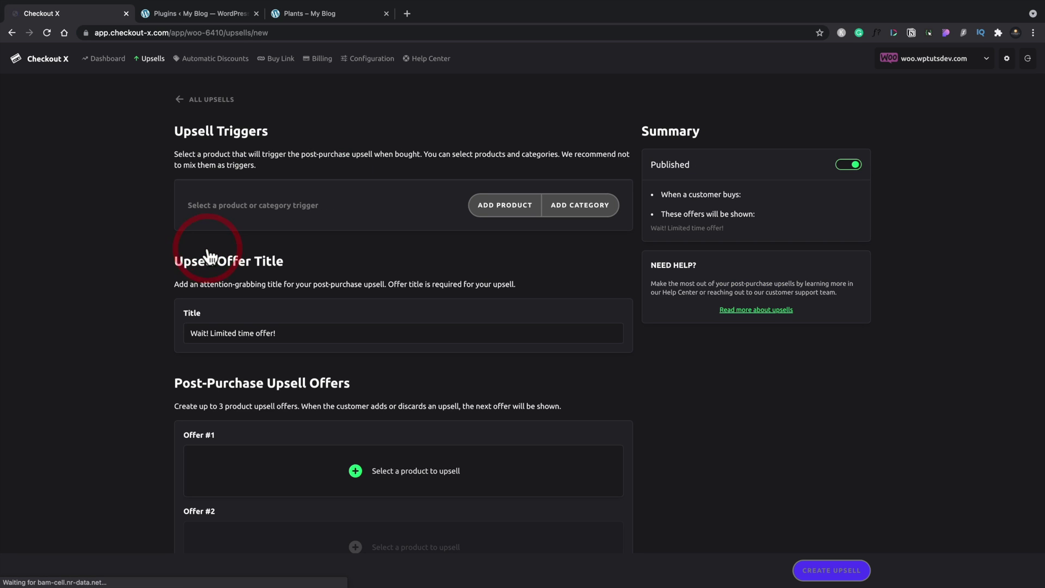
scroll(371, 383, "down", 1)
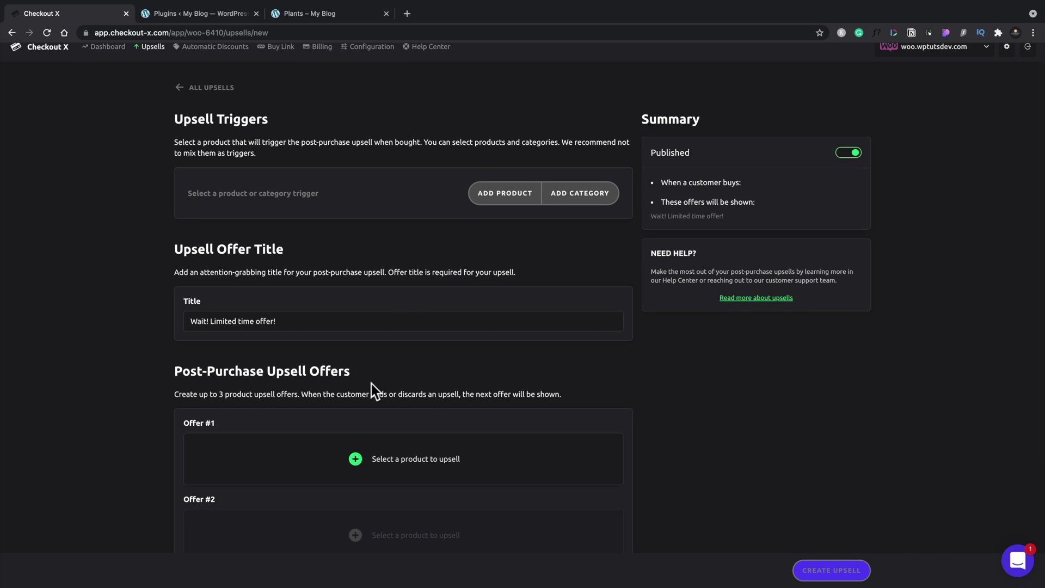
left_click(503, 206)
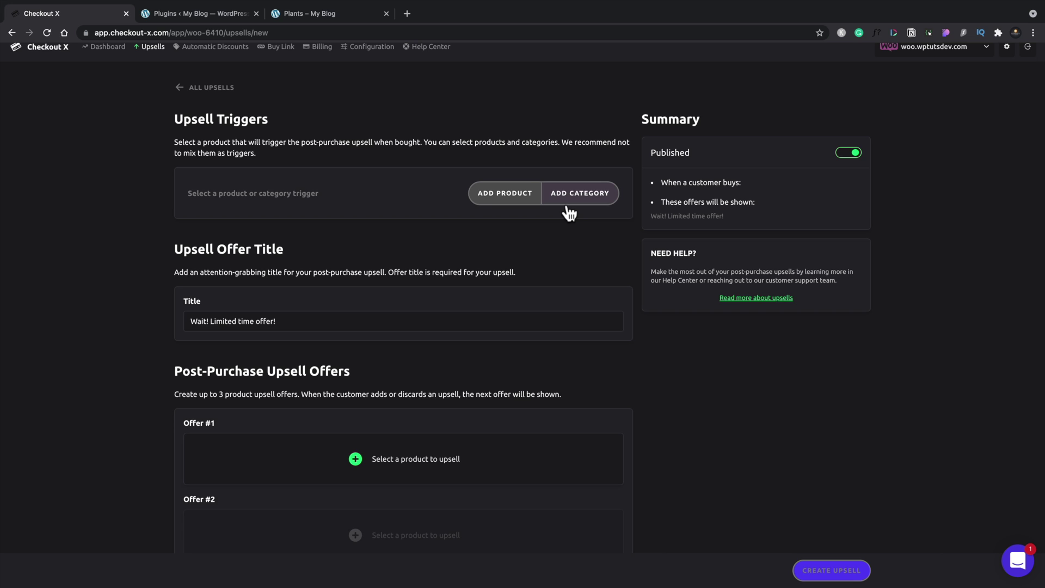
Choose Cleistocactus as the trigger product for the new upsell
left_click(507, 201)
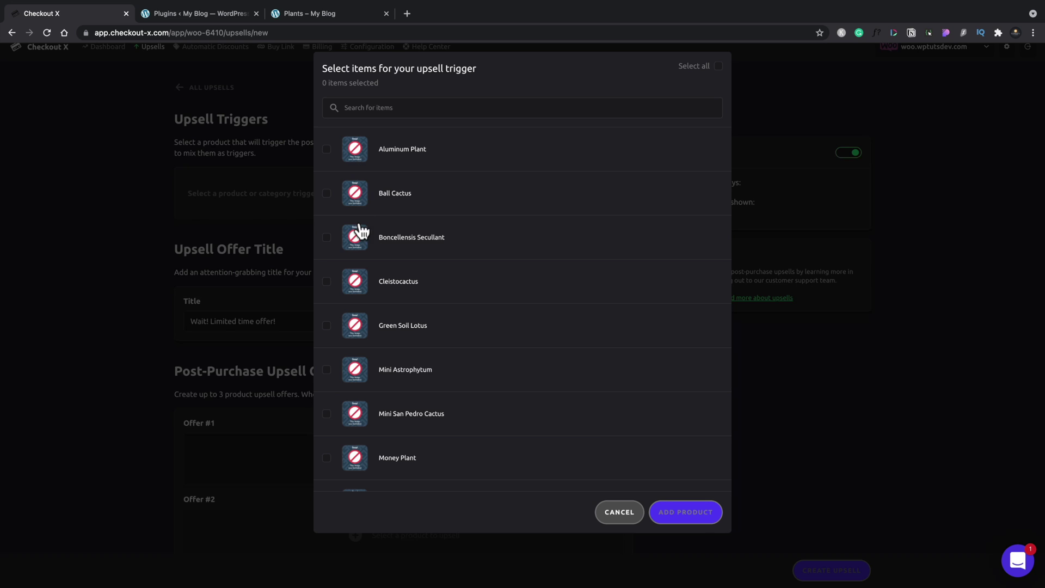
scroll(475, 316, "down", 1)
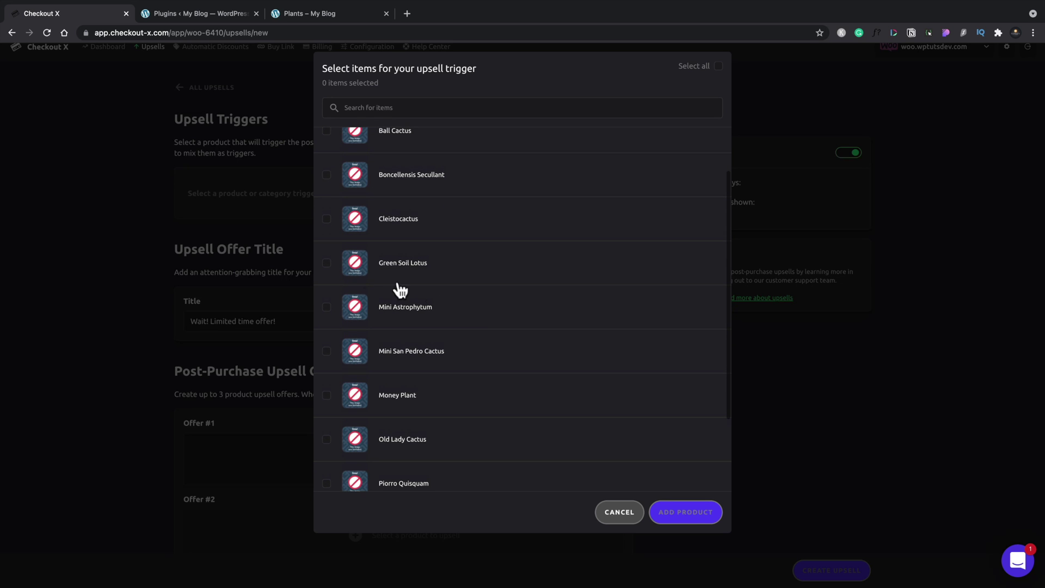
left_click(326, 220)
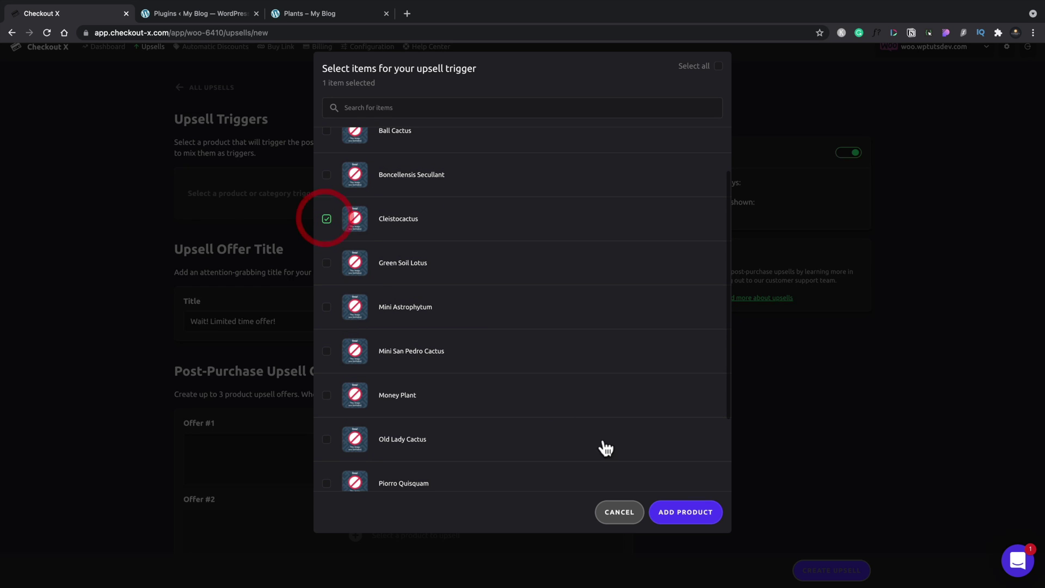
left_click(694, 514)
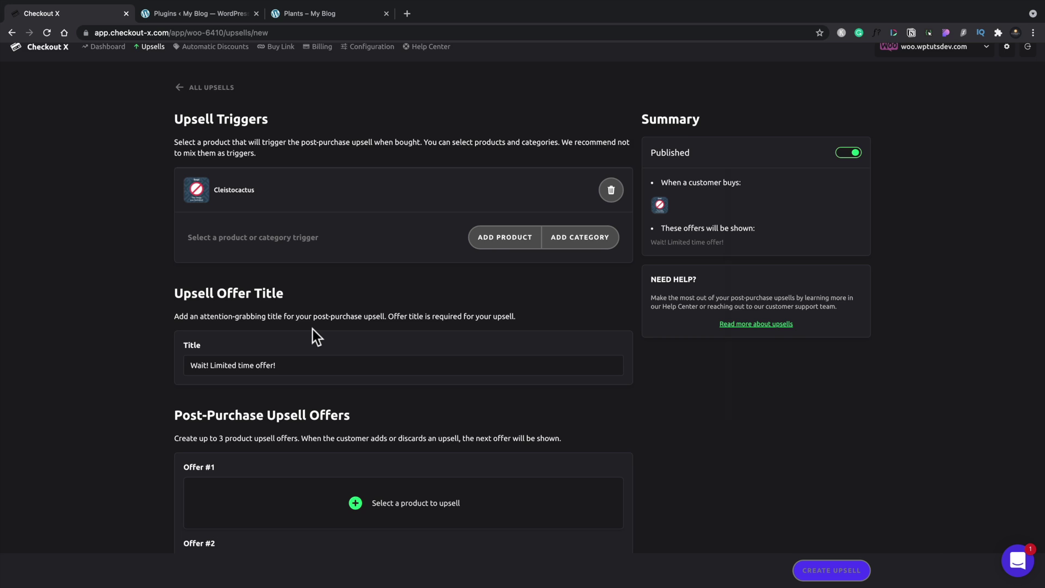
scroll(312, 329, "down", 1)
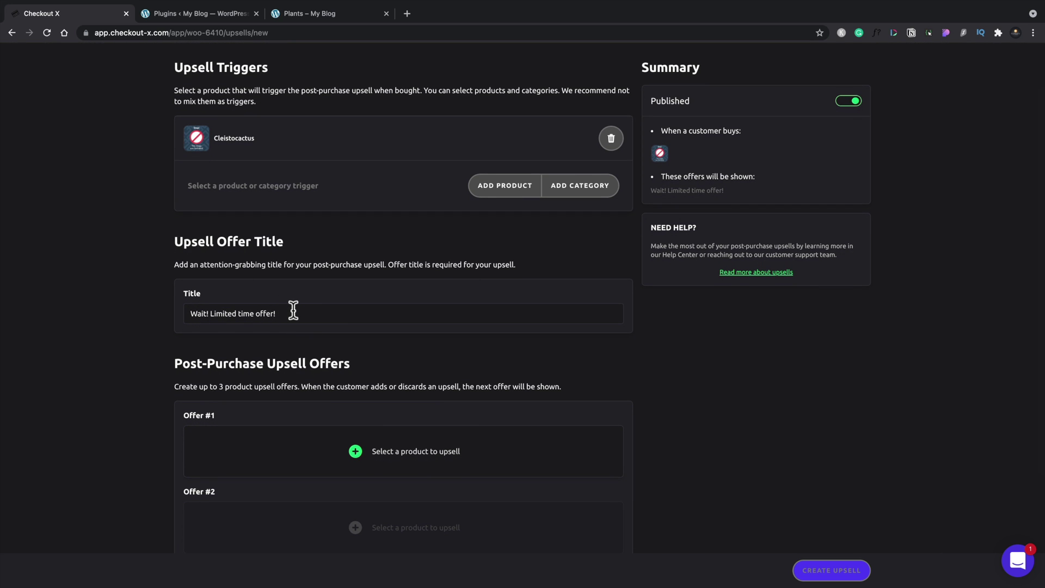
scroll(293, 310, "down", 2)
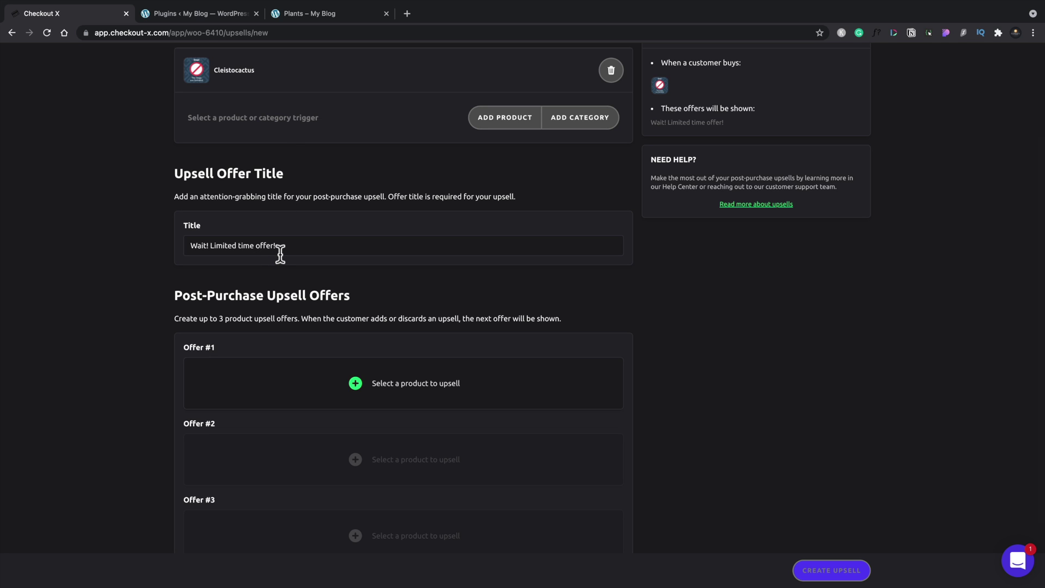
Add Ball Cactus as the product for Offer #1
left_click(354, 385)
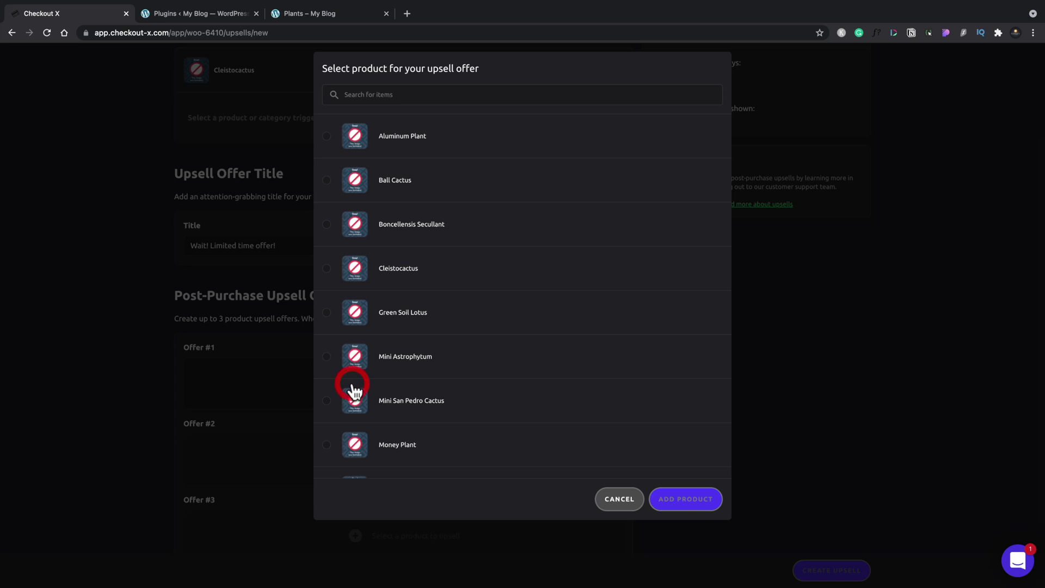
left_click(327, 180)
left_click(688, 500)
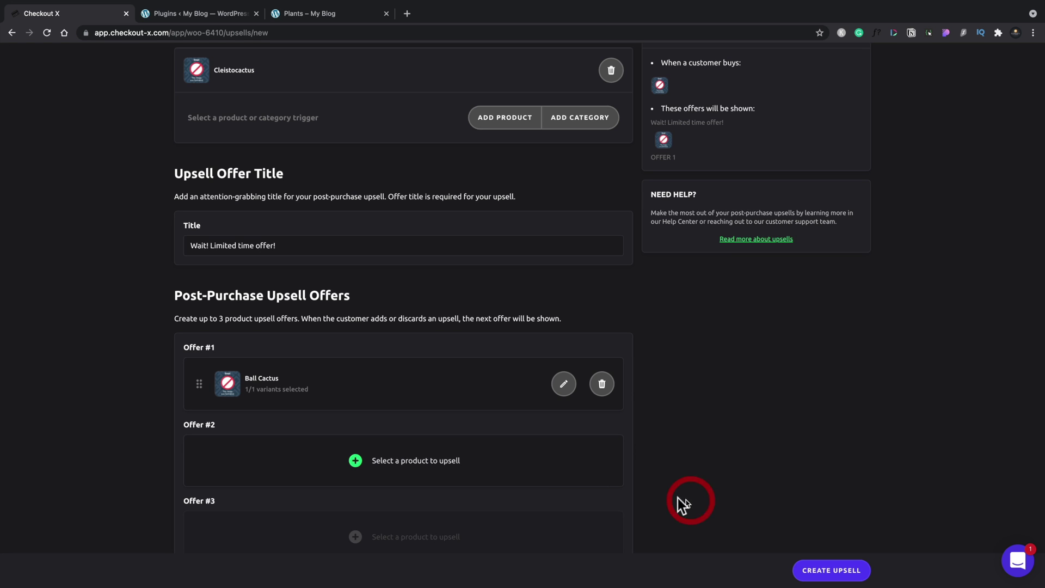
scroll(438, 458, "down", 2)
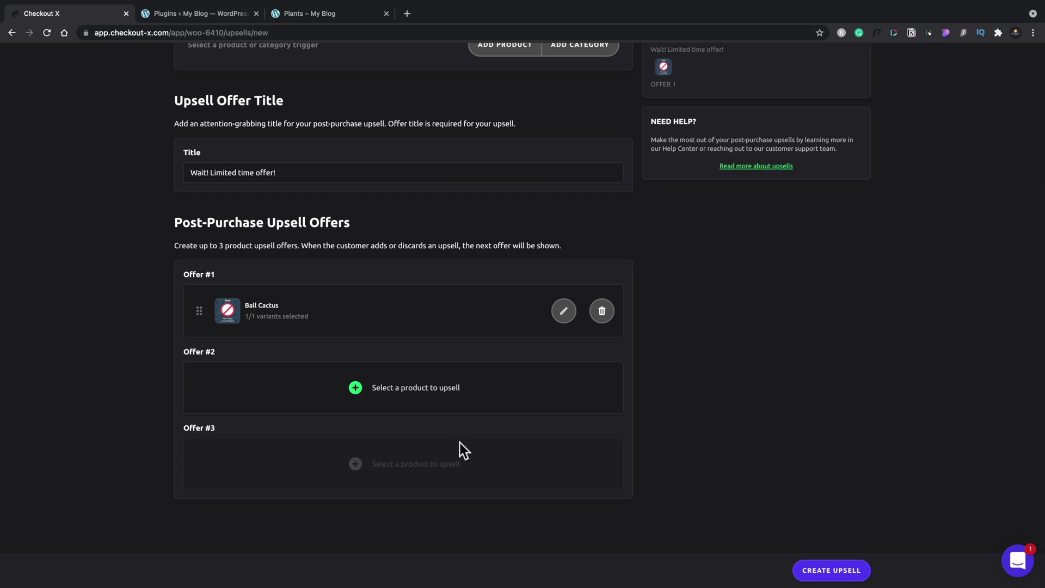
scroll(739, 363, "up", 4)
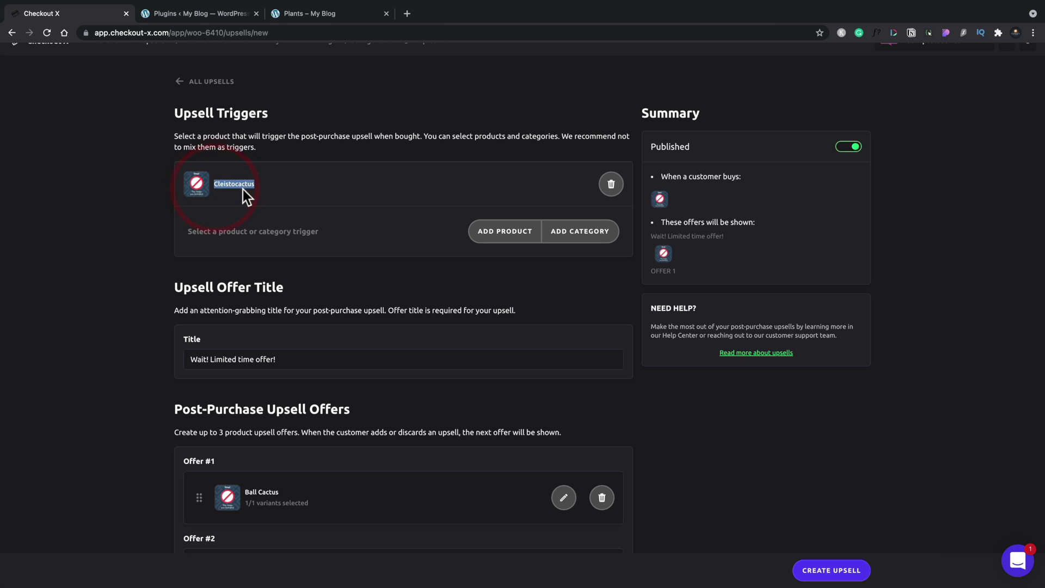
left_click(273, 185)
Create the published Cleistocactus upsell, then view the store's Cactus category with 6 products
left_click(834, 571)
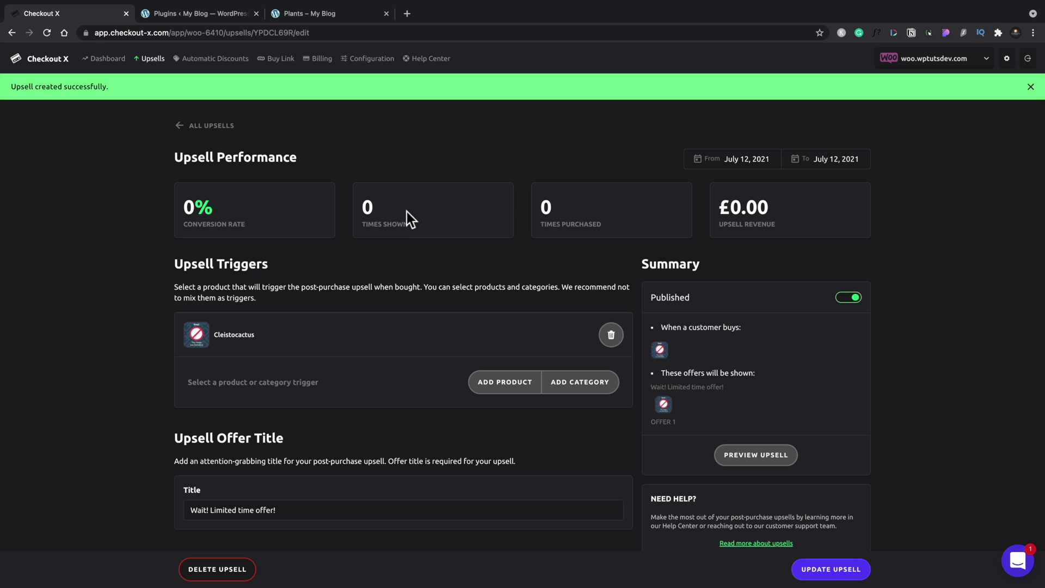
scroll(407, 211, "down", 1)
scroll(406, 211, "up", 1)
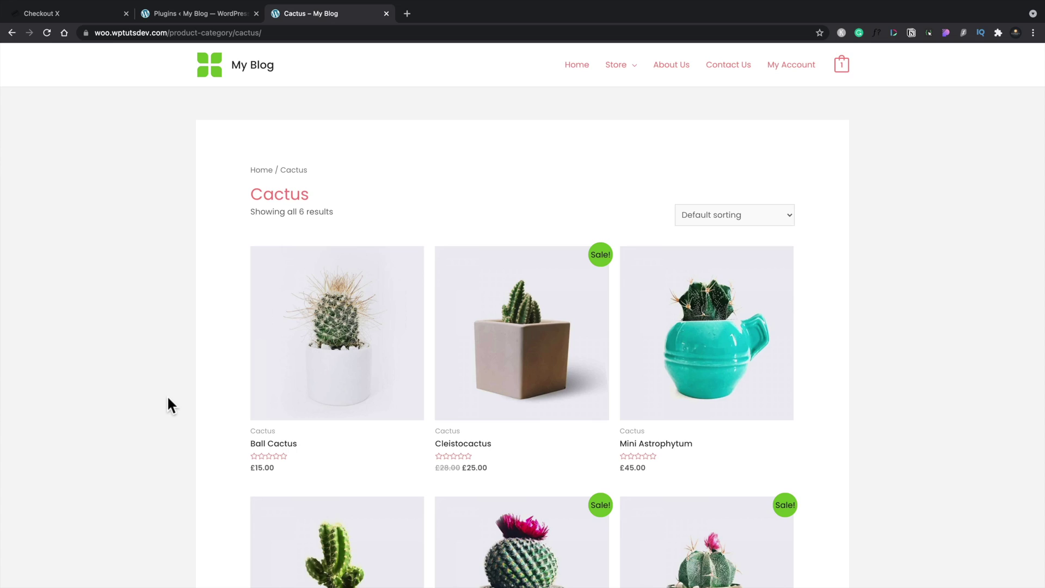
Add Cleistocactus, remove Boncellensis Seculant from the cart, and proceed to the £29.95 checkout
left_click(527, 362)
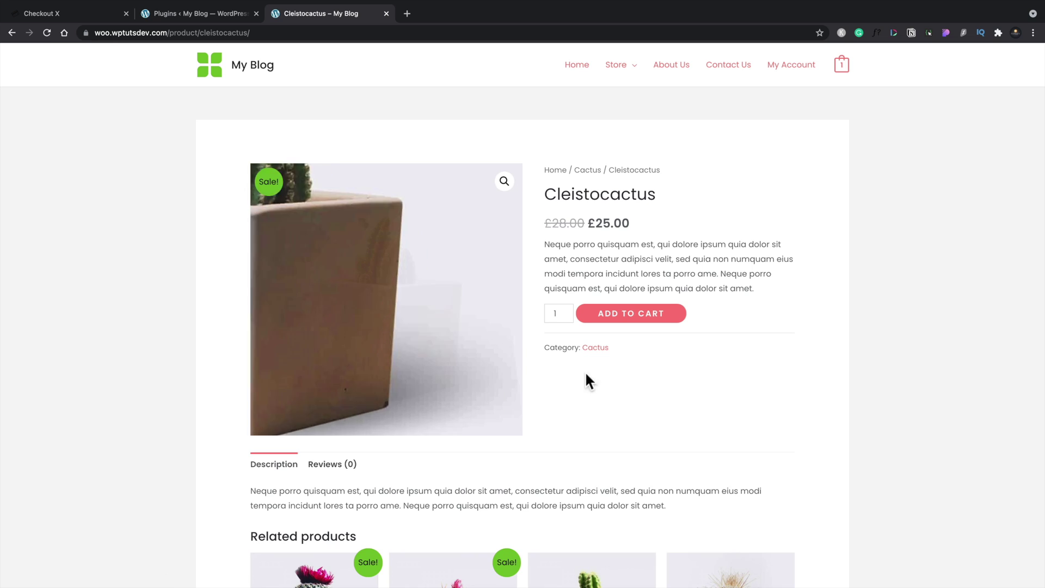
left_click(631, 319)
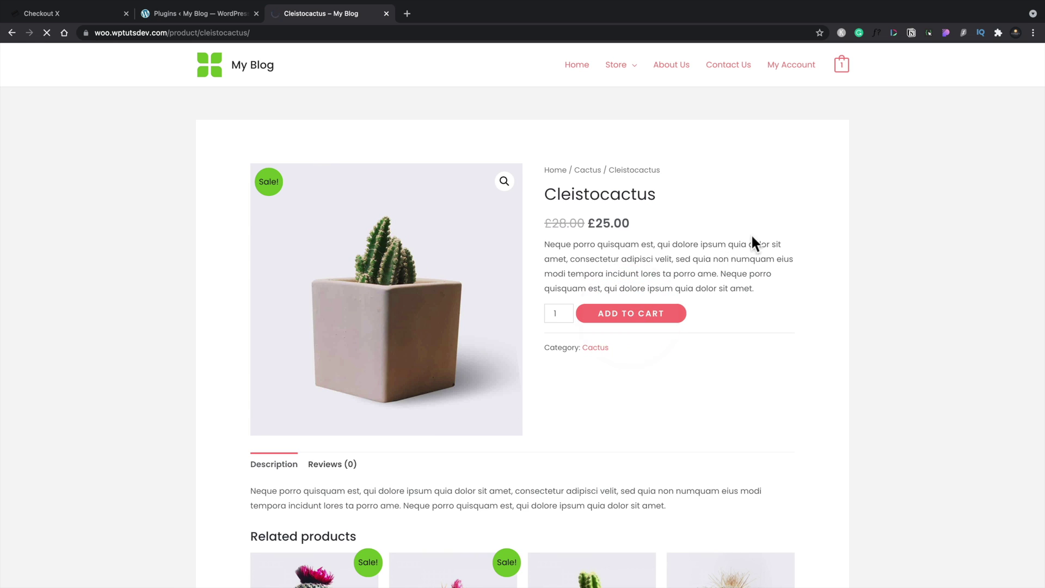
mouse_move(846, 70)
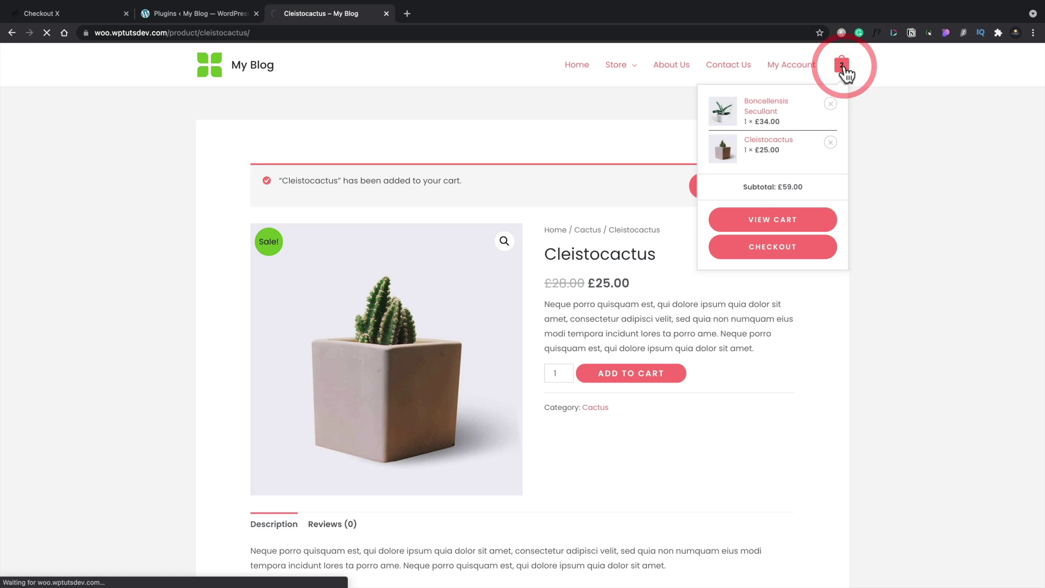
left_click(758, 220)
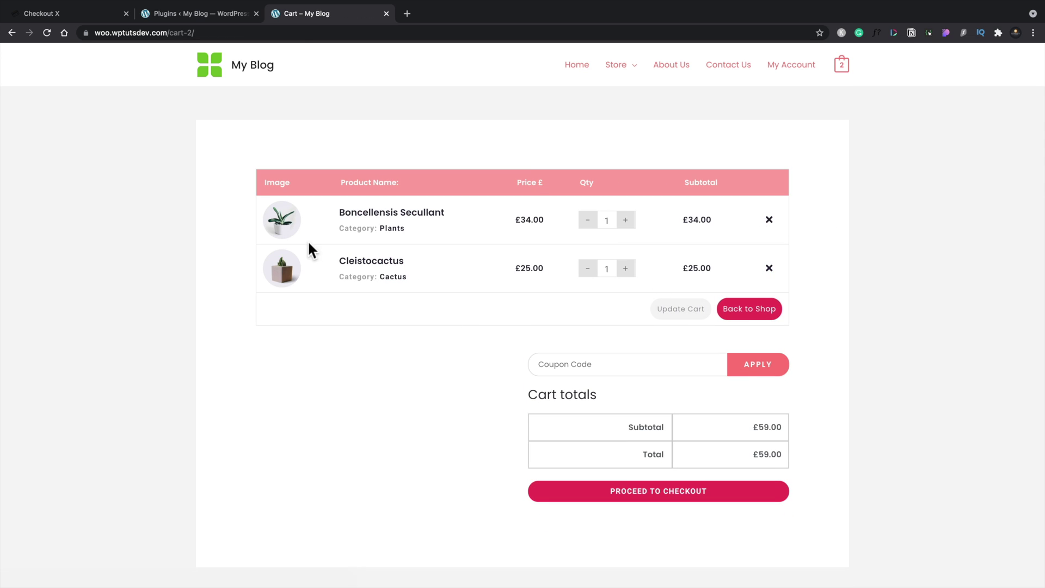
left_click(769, 220)
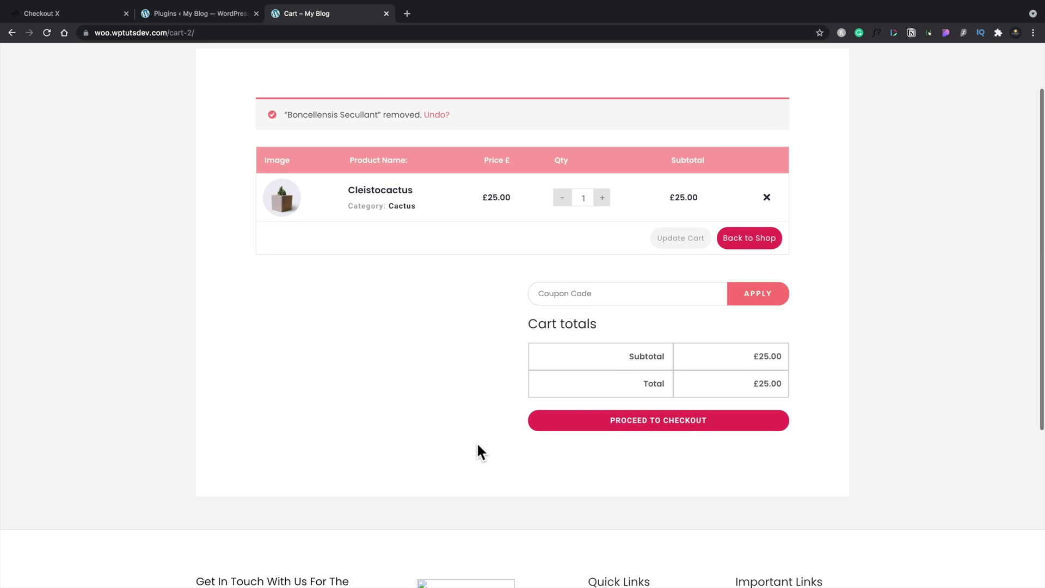
left_click(673, 422)
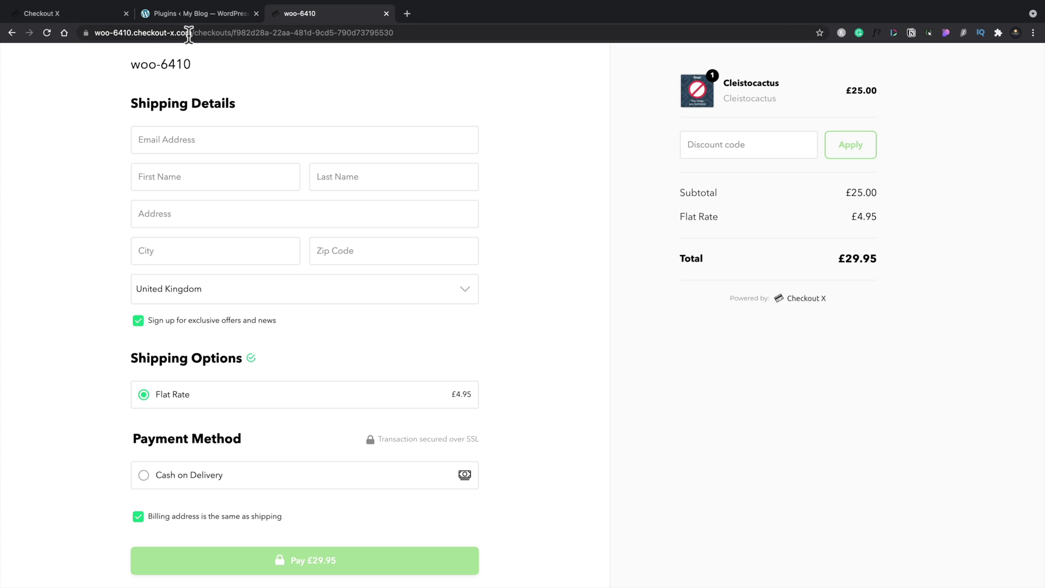
Pay for the £29.95 Cleistocactus order with Cash on Delivery
left_click_drag(192, 33, 81, 41)
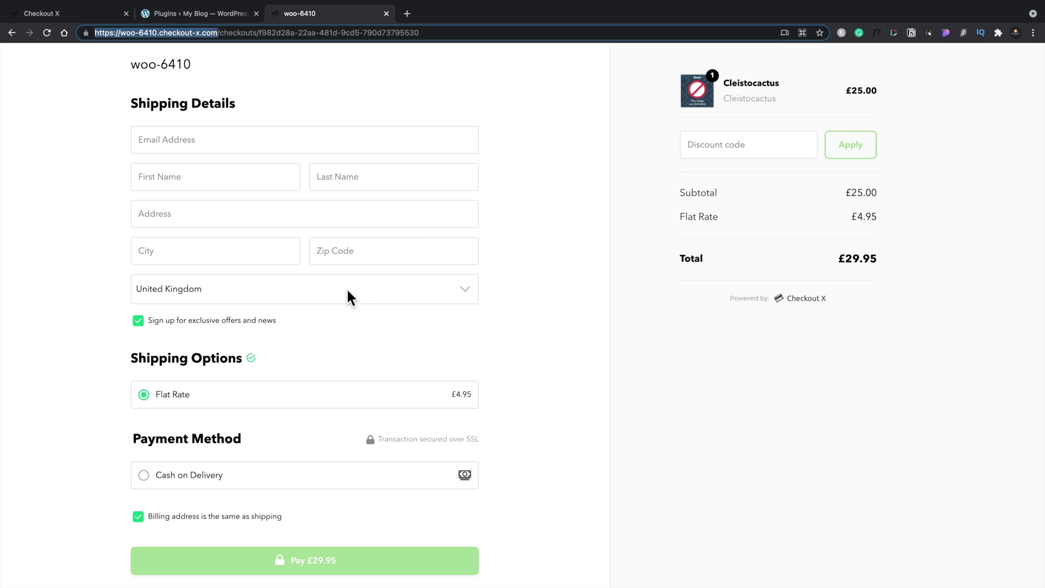
left_click(173, 482)
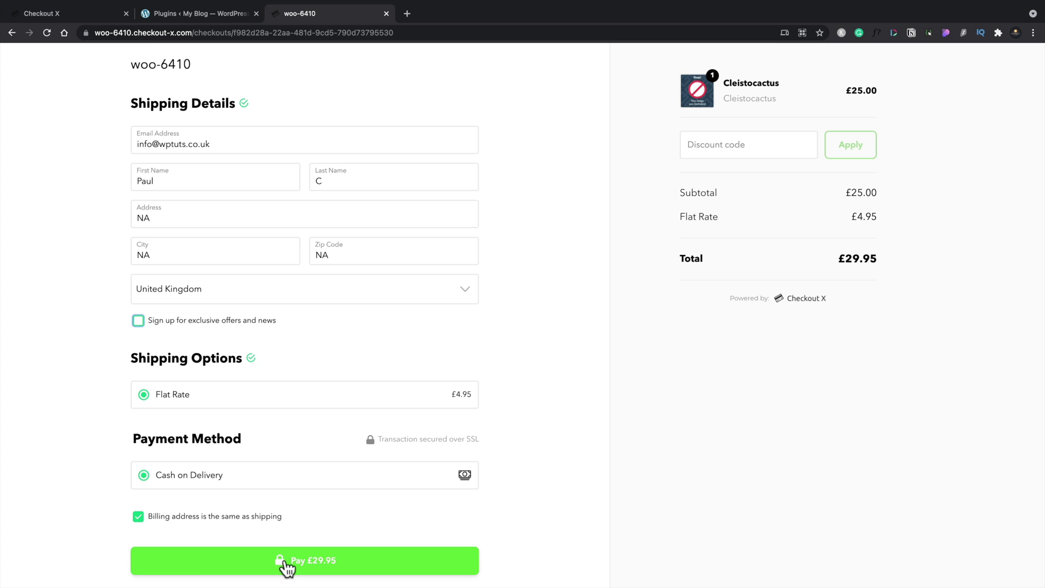
left_click(284, 563)
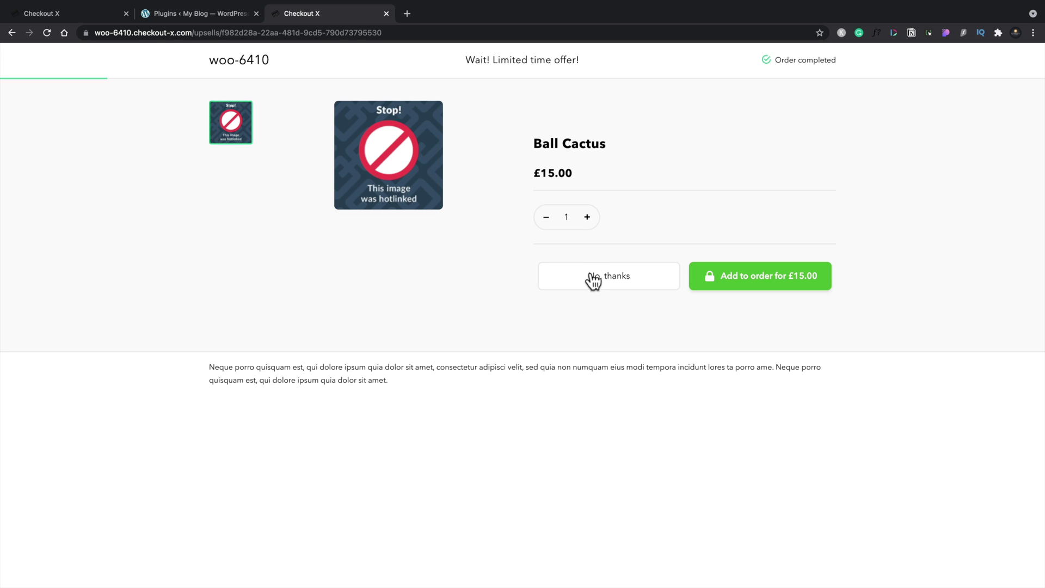
Add Ball Cactus to the order for £15.00 and review the completed order
left_click(759, 278)
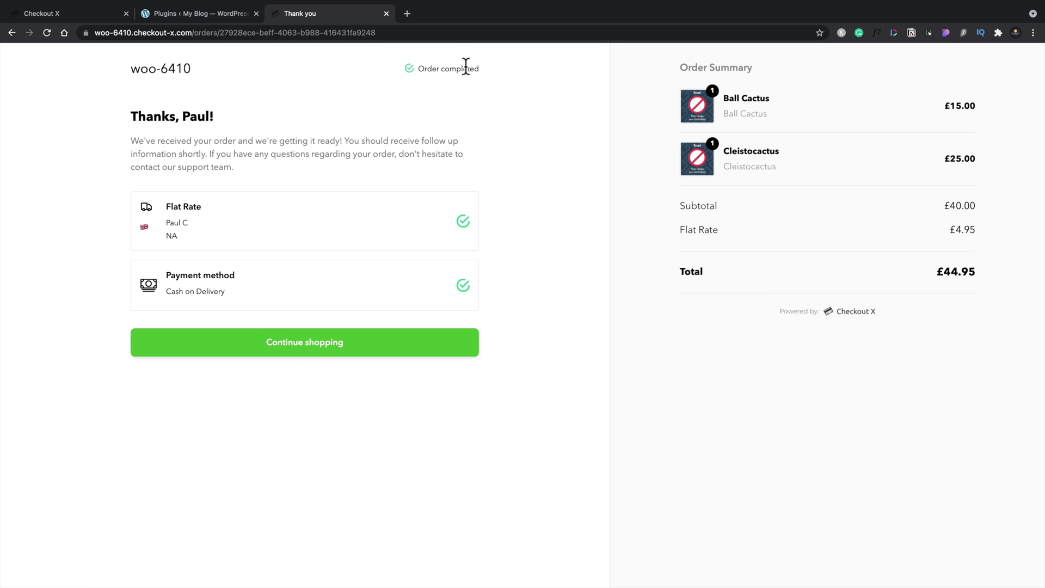
left_click_drag(480, 70, 417, 68)
left_click(68, 16)
Open the Cleistocactus upsell from All Upsells to view its 100.00% conversion and £15.00 revenue
left_click(206, 125)
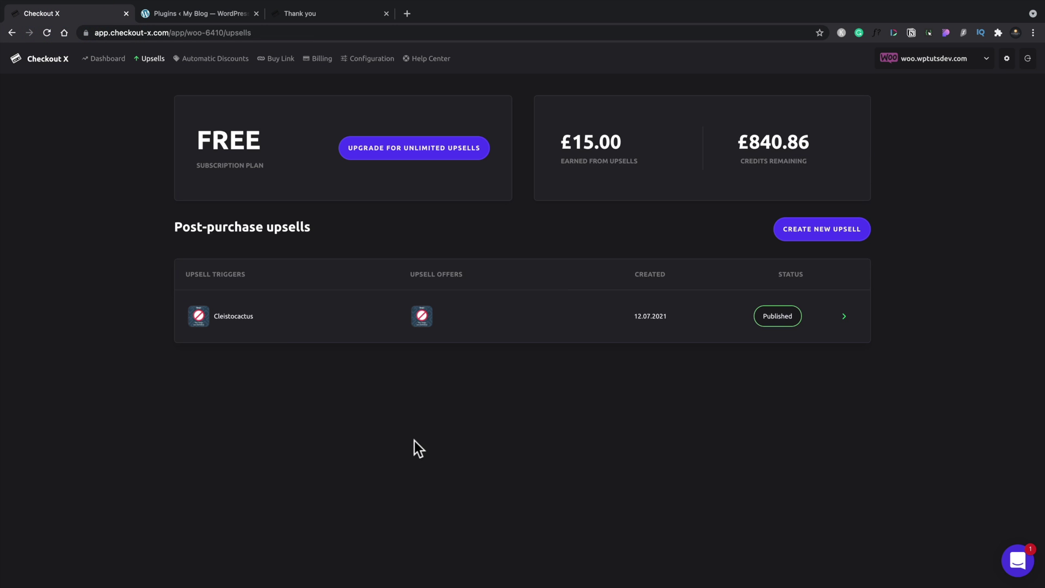
left_click(253, 324)
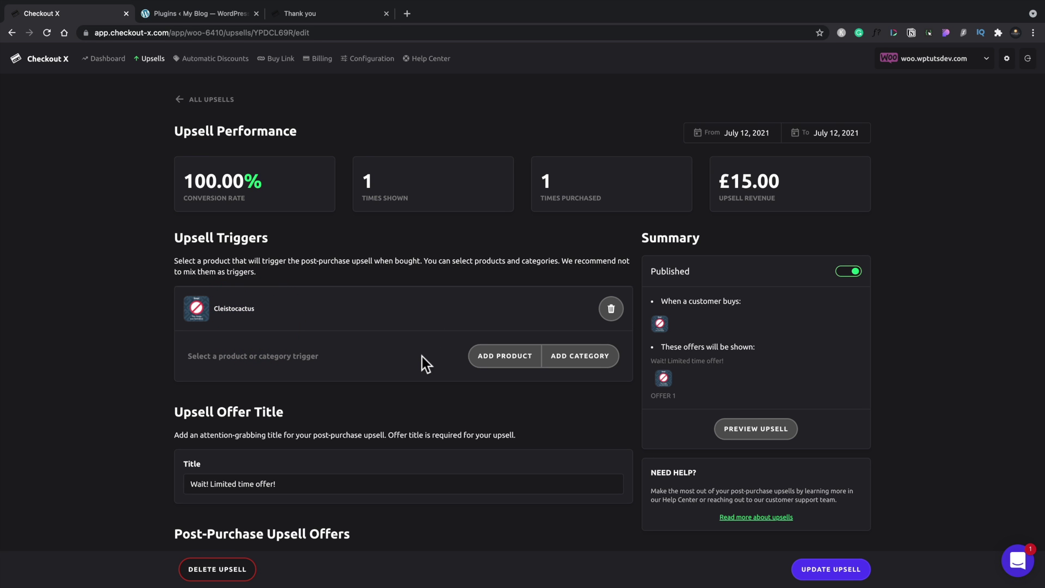
scroll(422, 357, "down", 5)
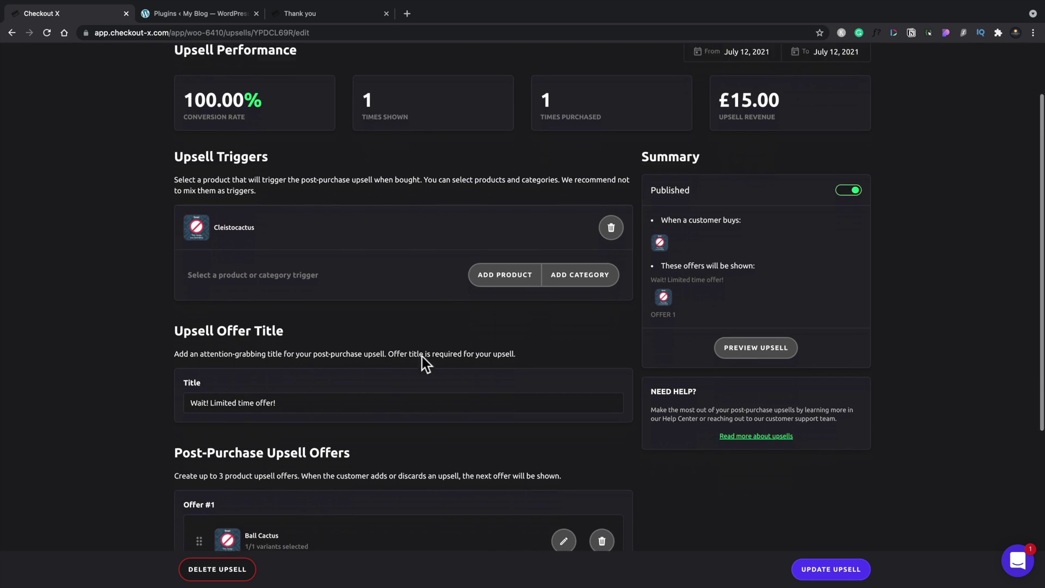
scroll(422, 357, "down", 1)
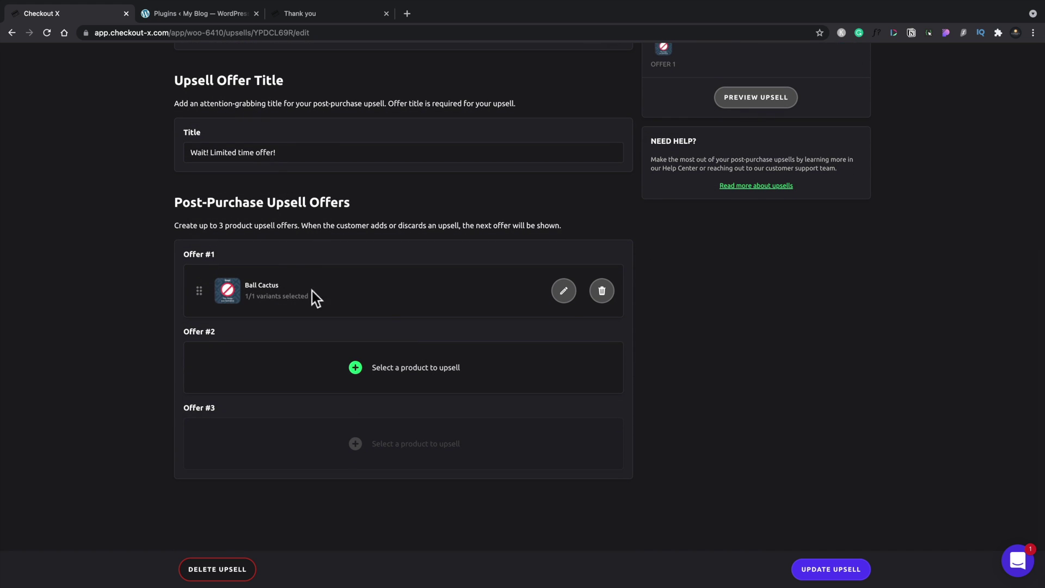
Inspect the Ball Cactus offer's variant override prices, then cancel without changes
left_click(564, 291)
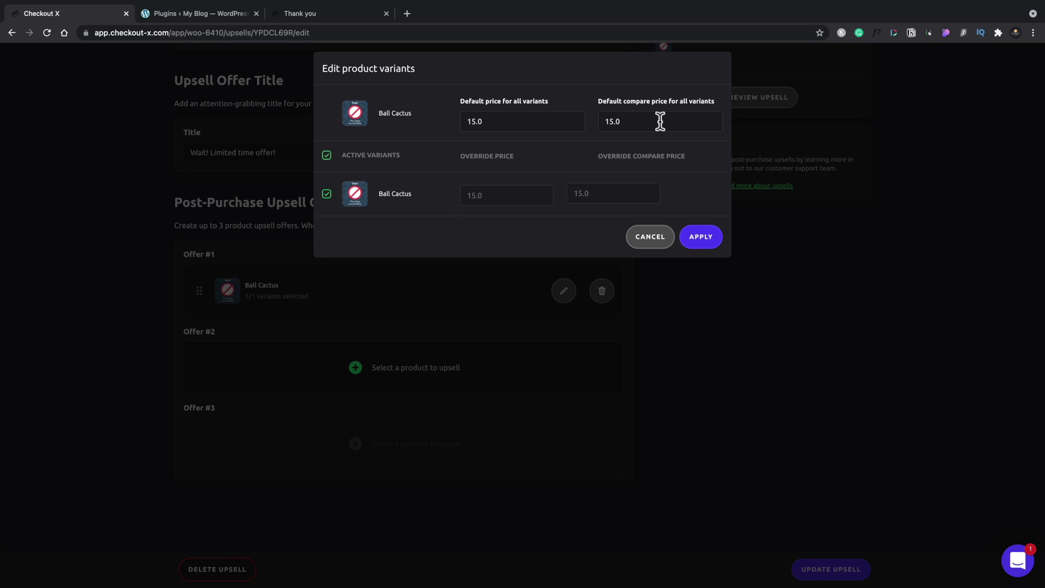
left_click(495, 196)
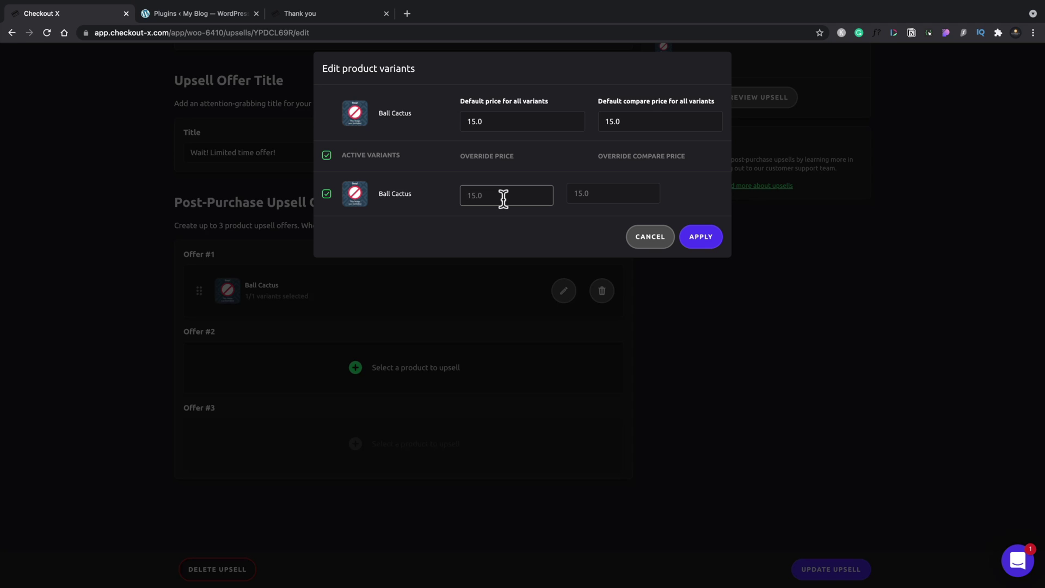
left_click(659, 240)
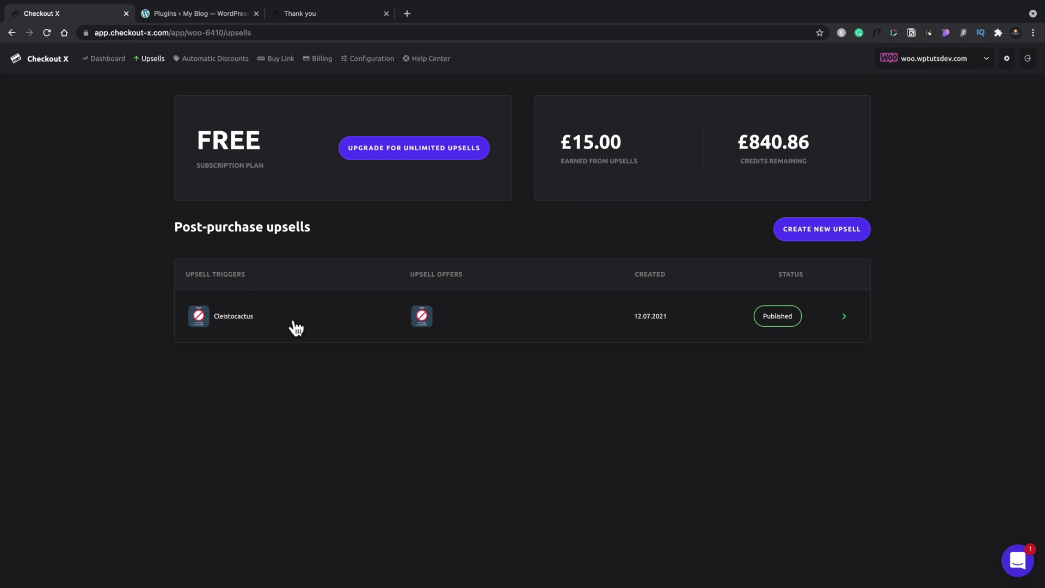
Start a second upsell with Cleistocactus as its trigger product
left_click(826, 237)
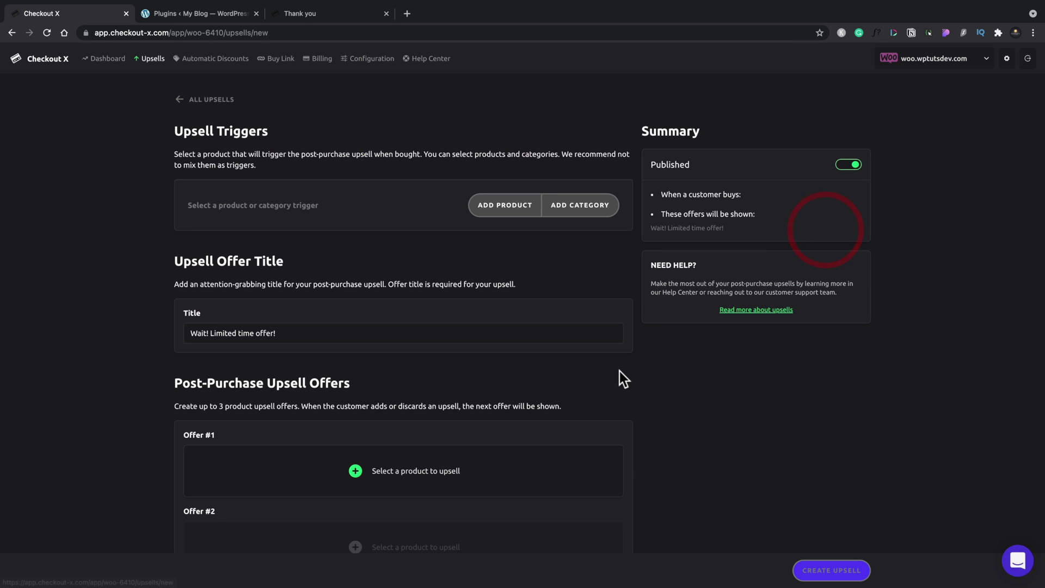
left_click(501, 206)
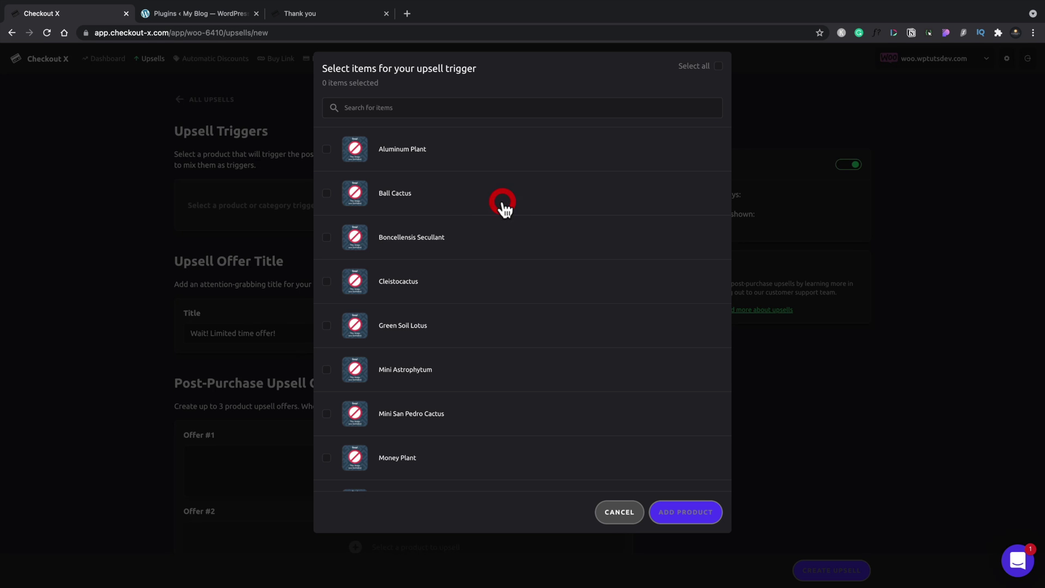
left_click(327, 283)
left_click(691, 512)
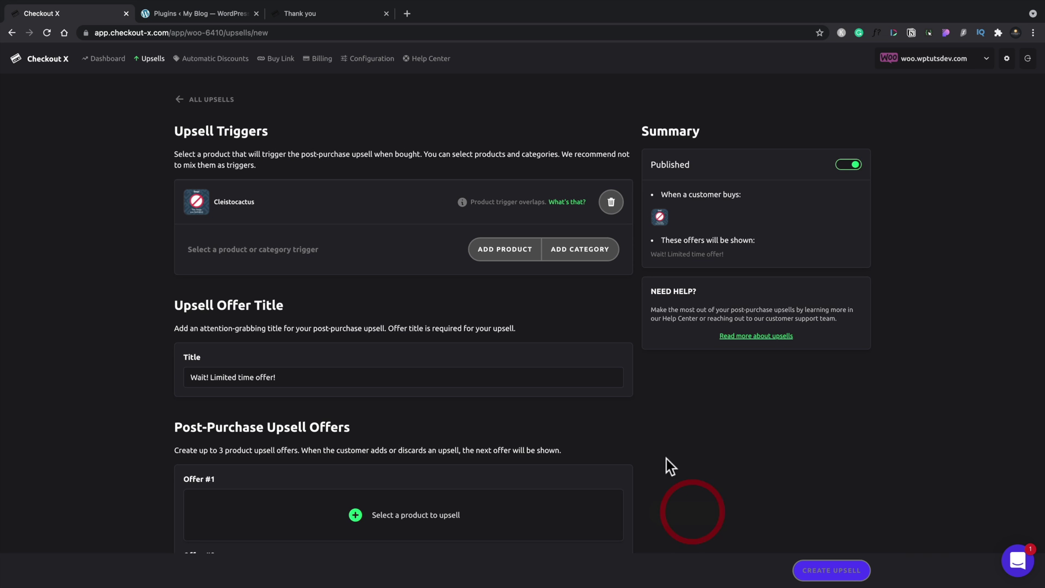
scroll(672, 444, "down", 3)
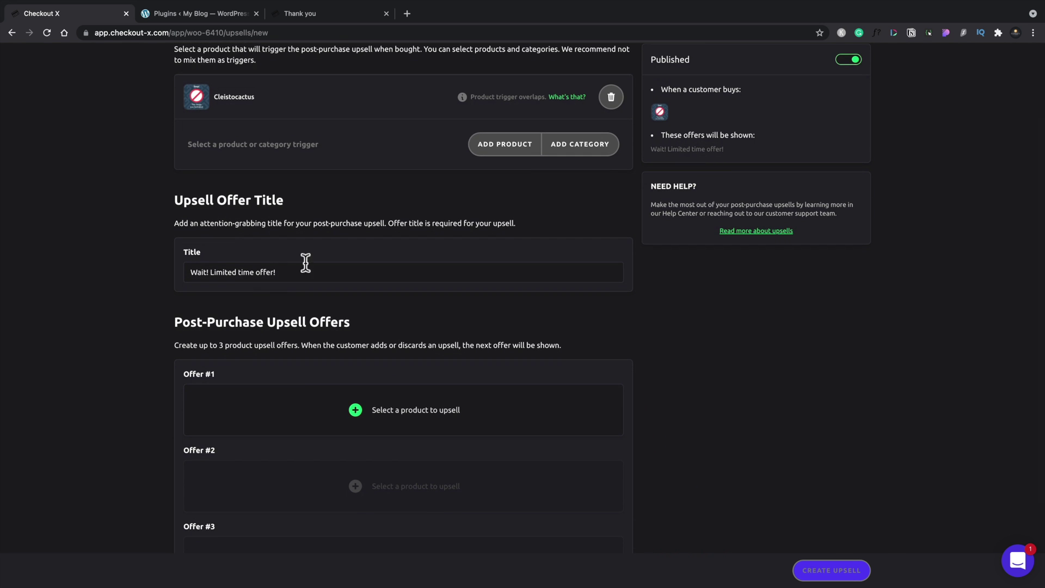
Add Money Plant as Offer #1 and create the upsell
left_click(356, 411)
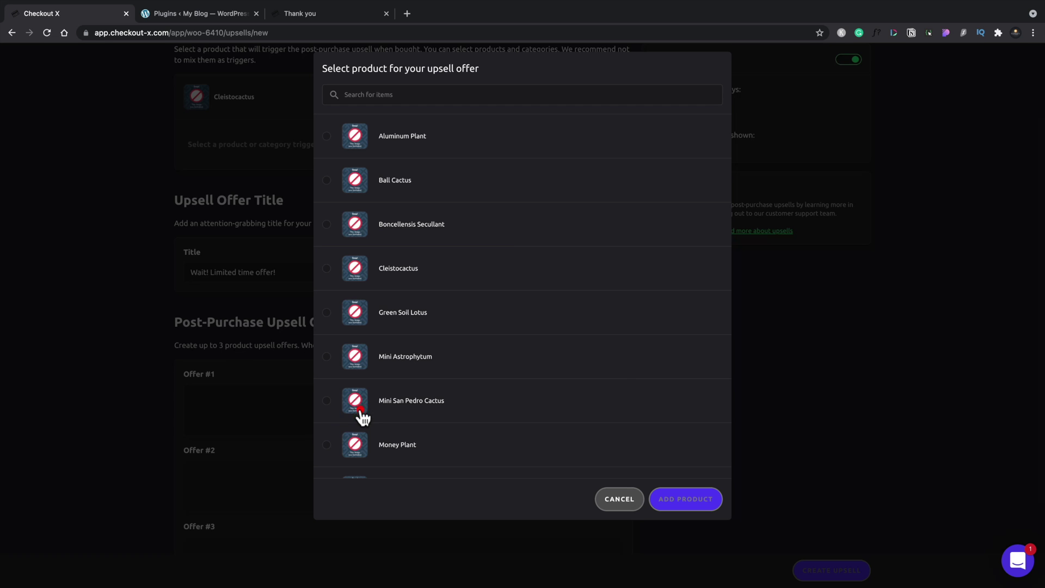
left_click(326, 444)
left_click(690, 498)
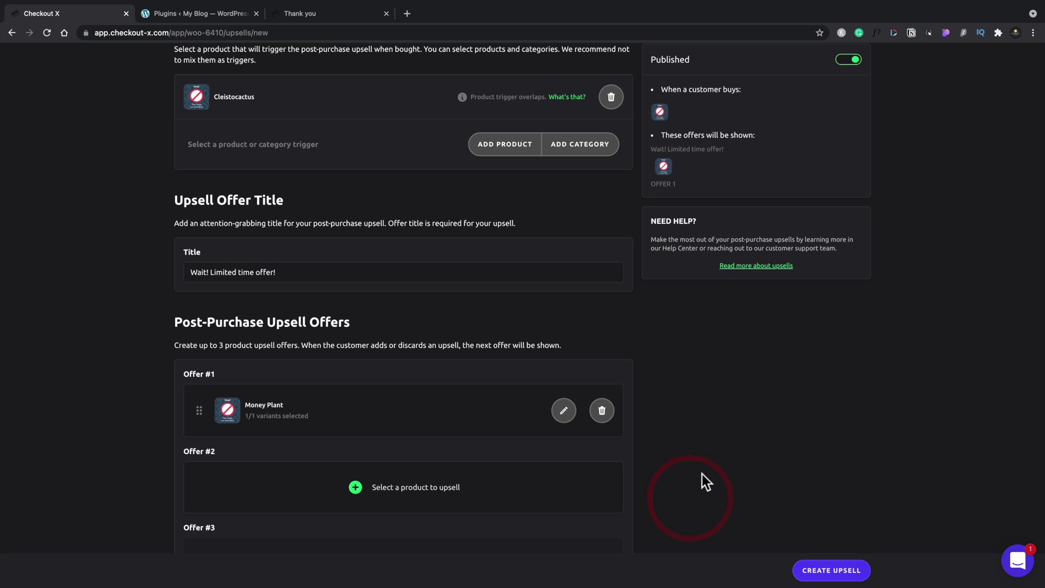
scroll(704, 469, "up", 2)
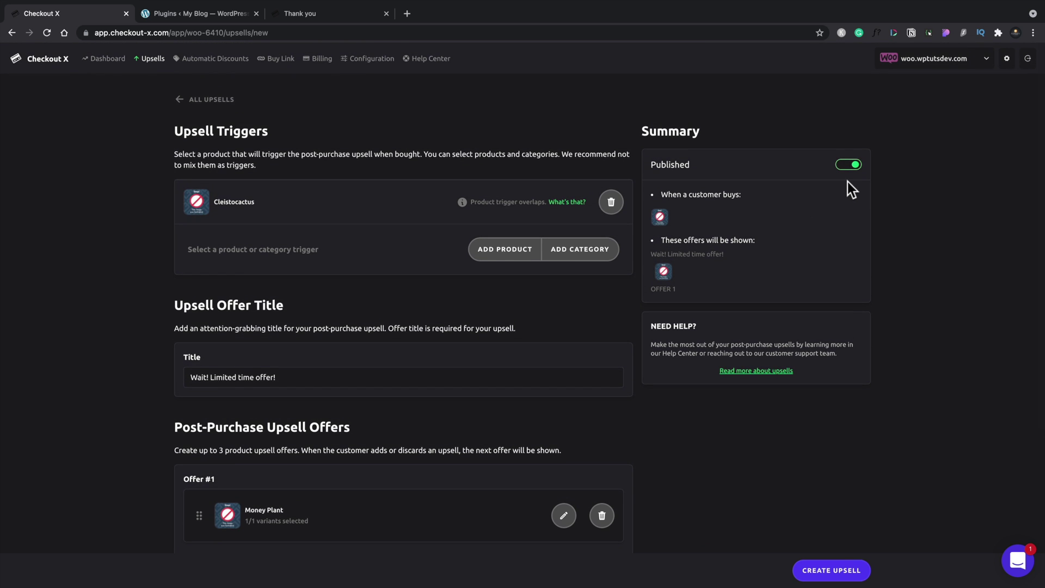
scroll(814, 445, "down", 4)
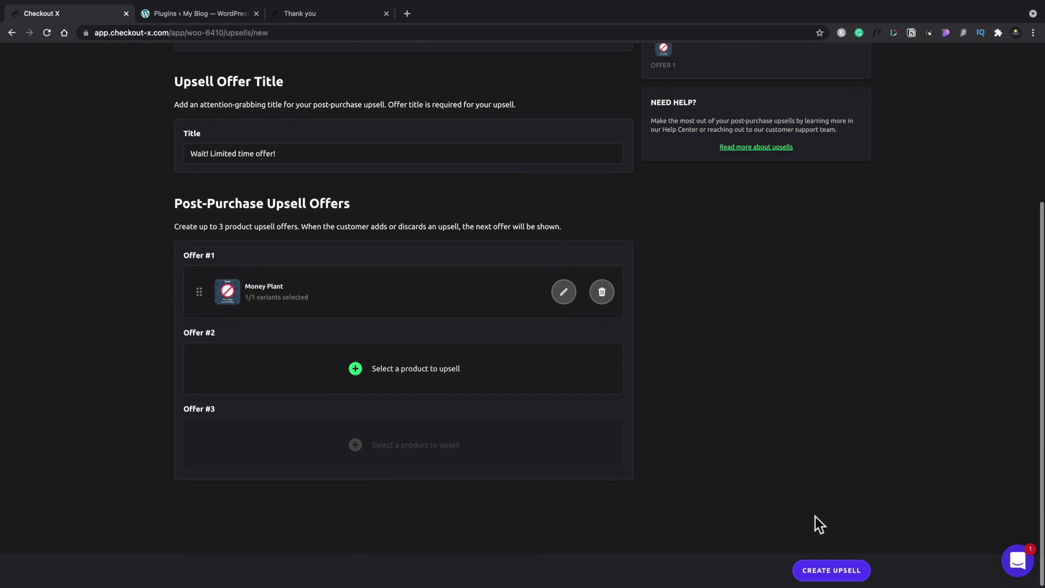
left_click(824, 575)
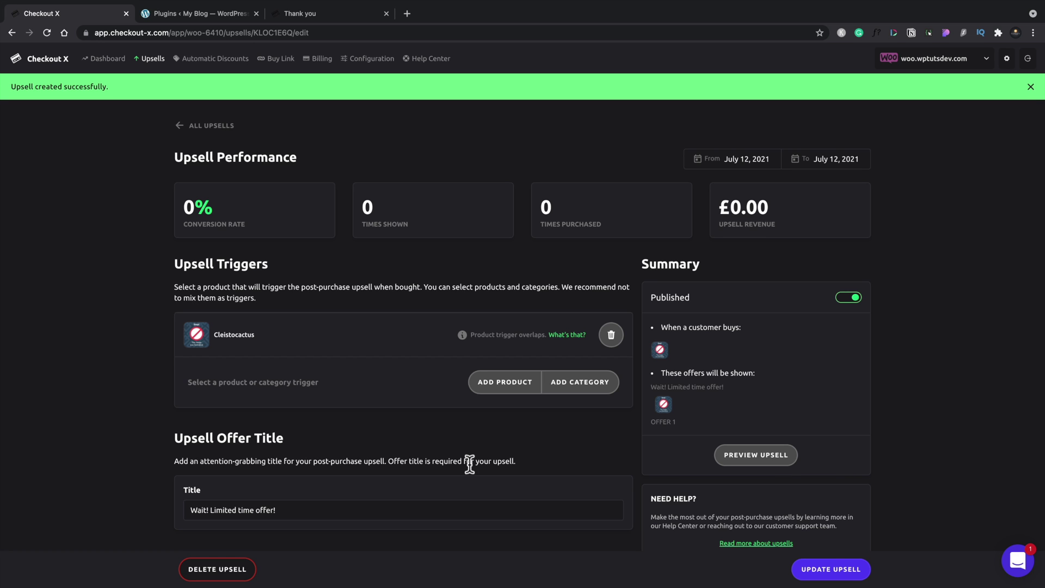
Highlight the Cleistocactus trigger name on the saved upsell
left_click_drag(262, 334, 216, 334)
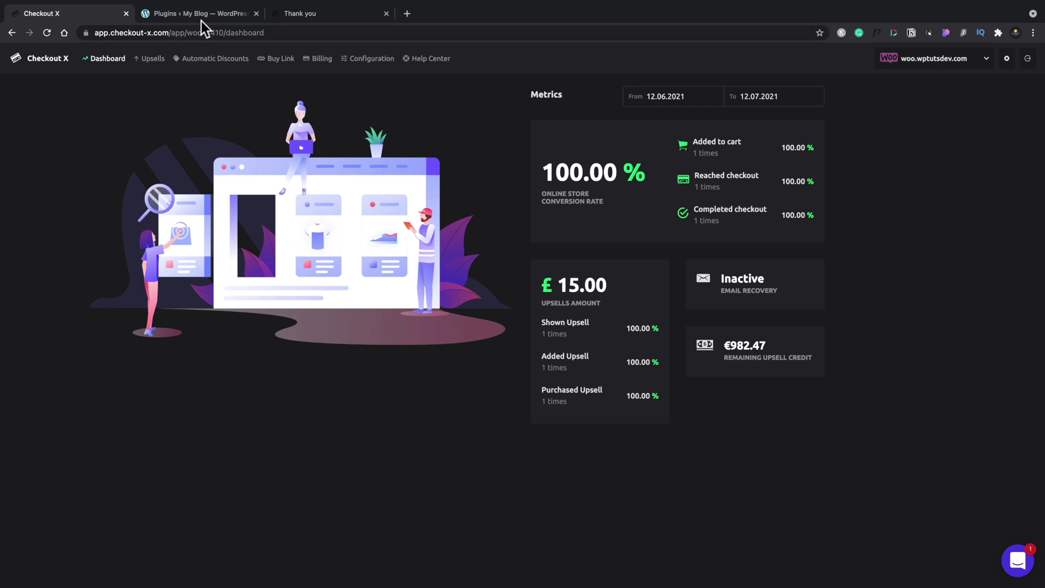
Open Configuration to see the Store Connection settings with the checkout published
left_click(380, 61)
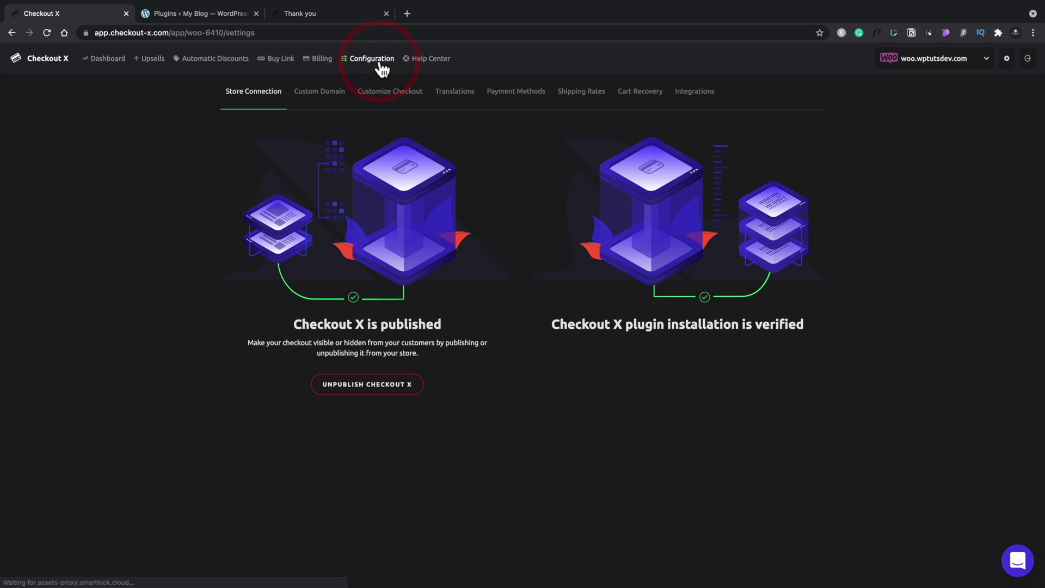
Add a new cart recovery email and keep its schedule at 'One hour'
left_click(649, 96)
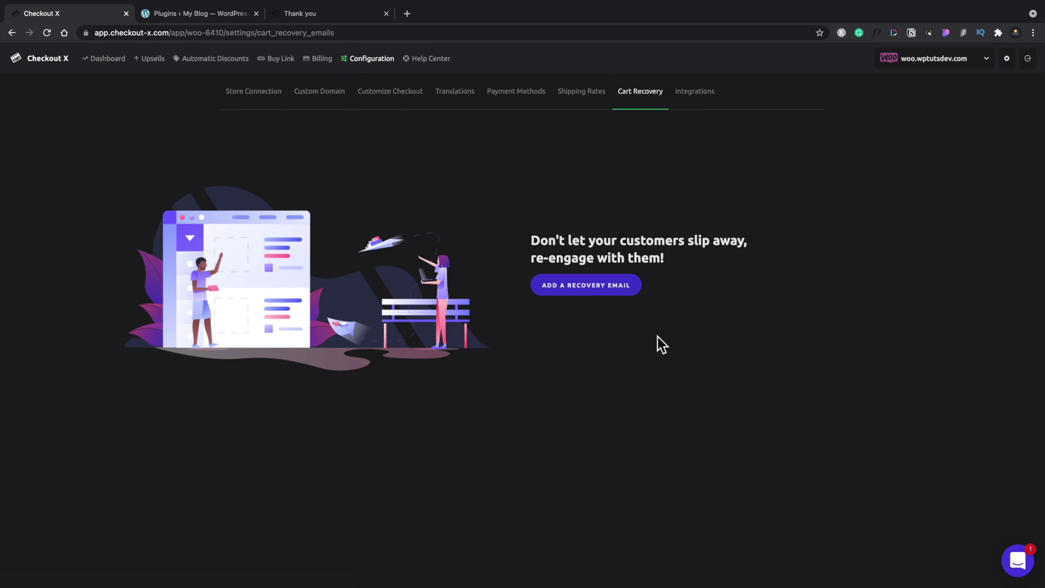
left_click(579, 295)
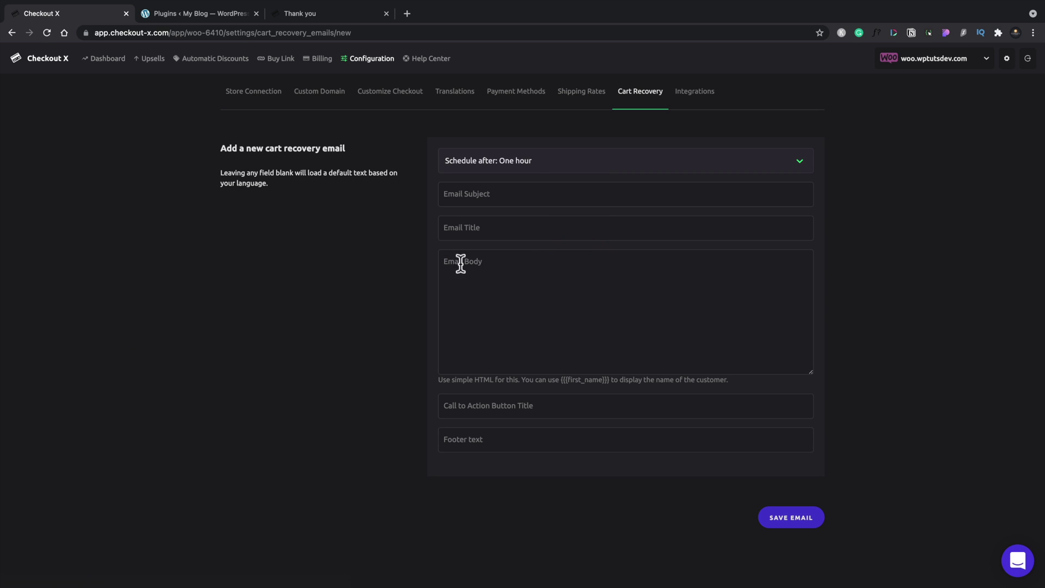
left_click(541, 161)
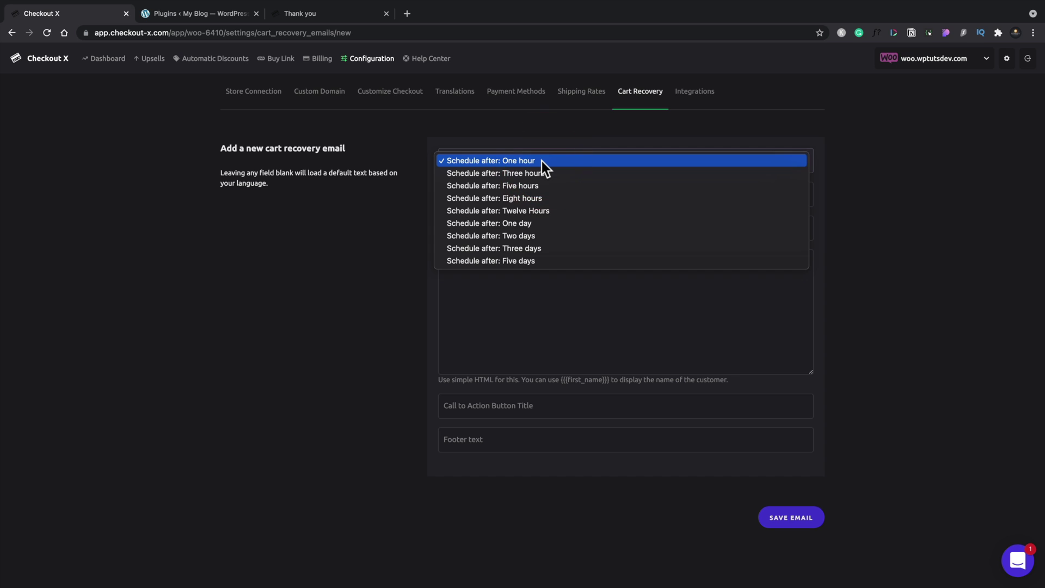
left_click(540, 340)
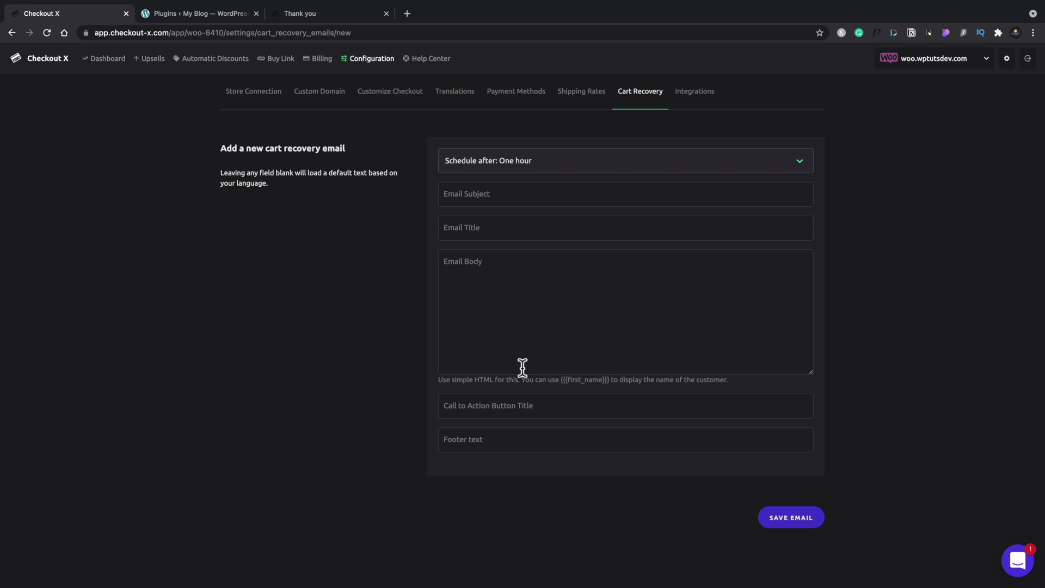
Start a new automatic discount, leaving the title and value fields empty
left_click(206, 69)
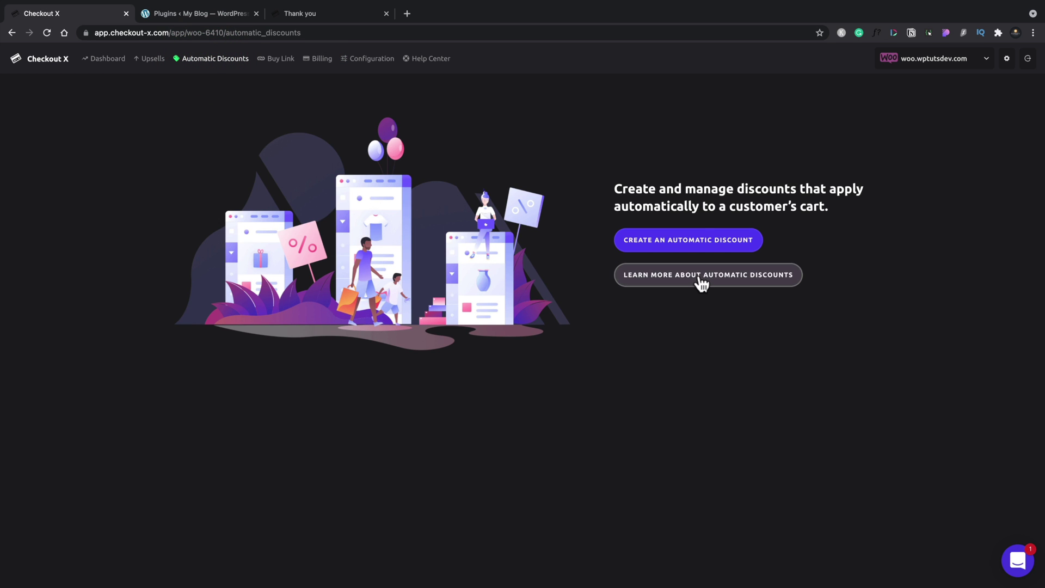
left_click(687, 242)
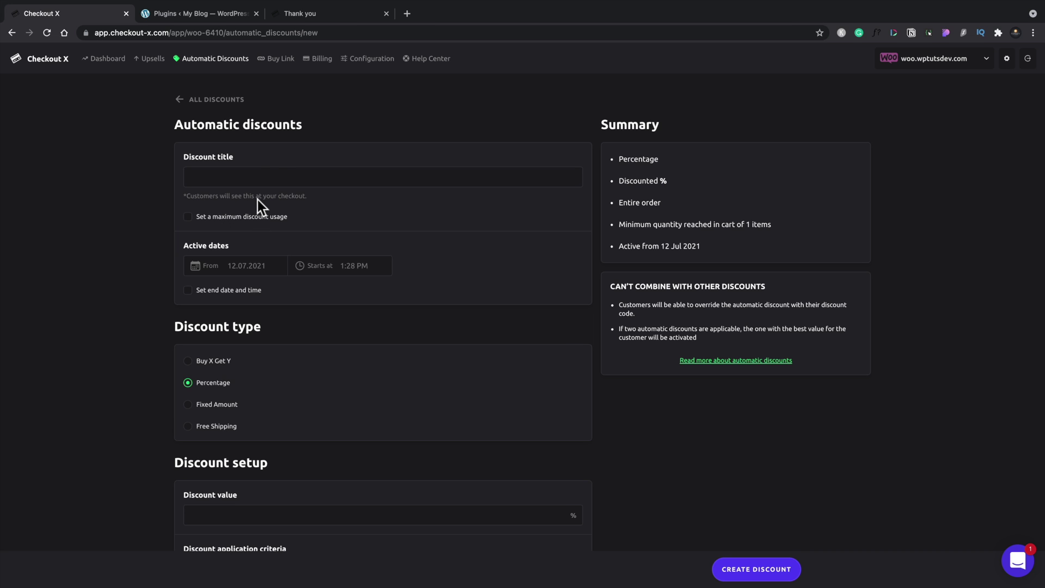
left_click(274, 179)
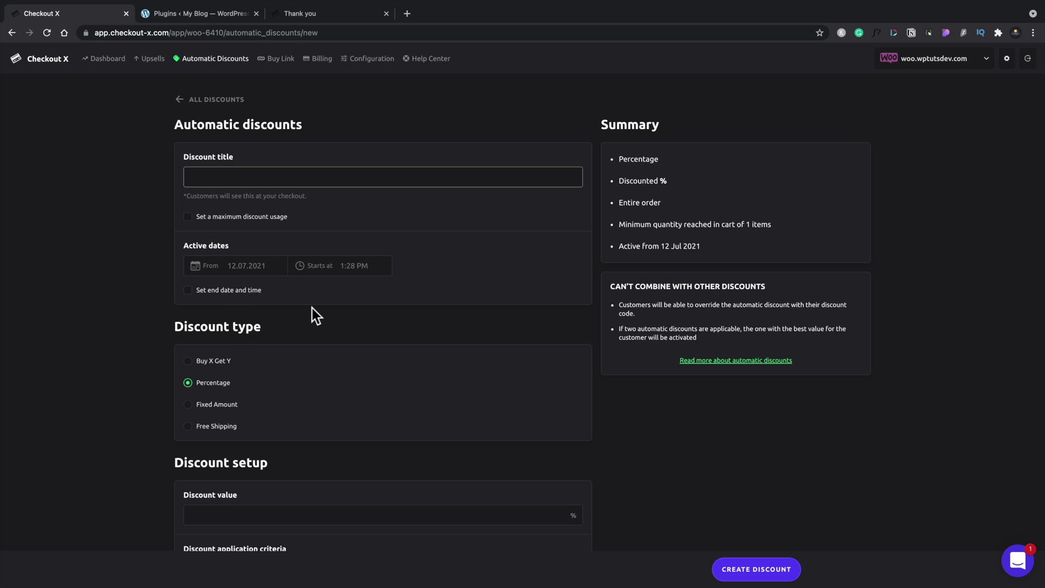
scroll(312, 308, "down", 3)
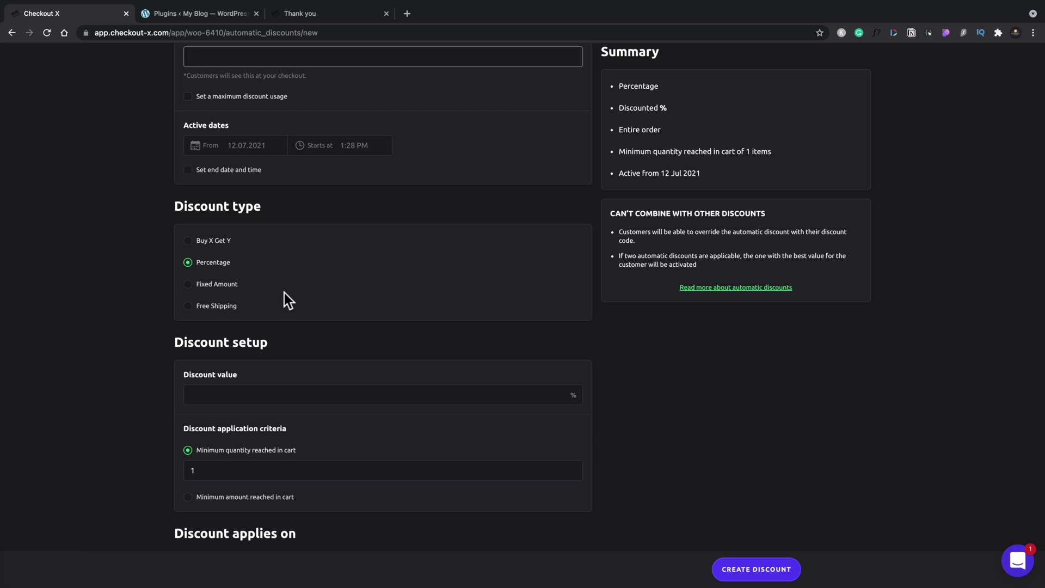
scroll(284, 294, "down", 3)
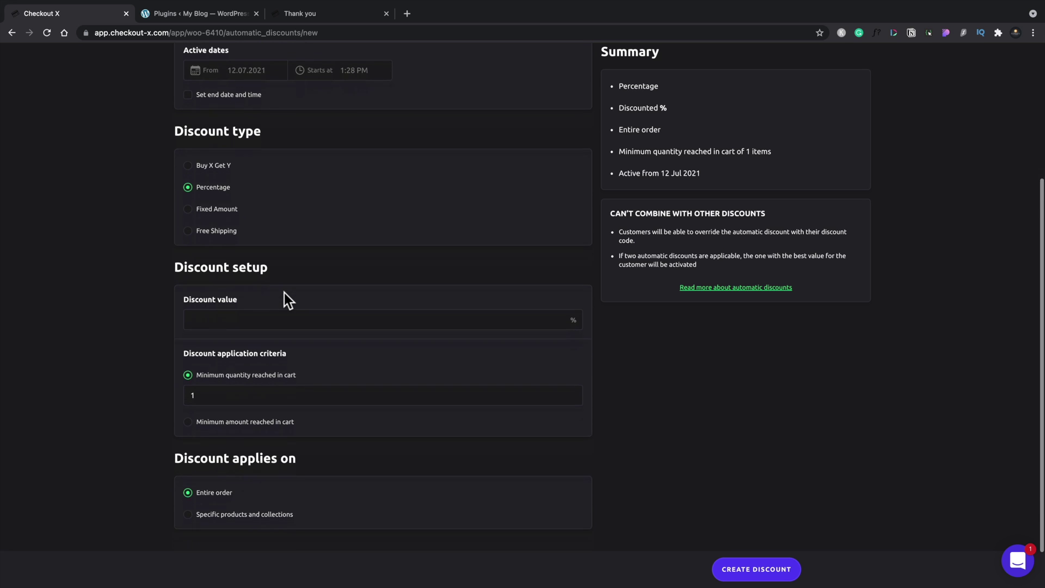
left_click(283, 277)
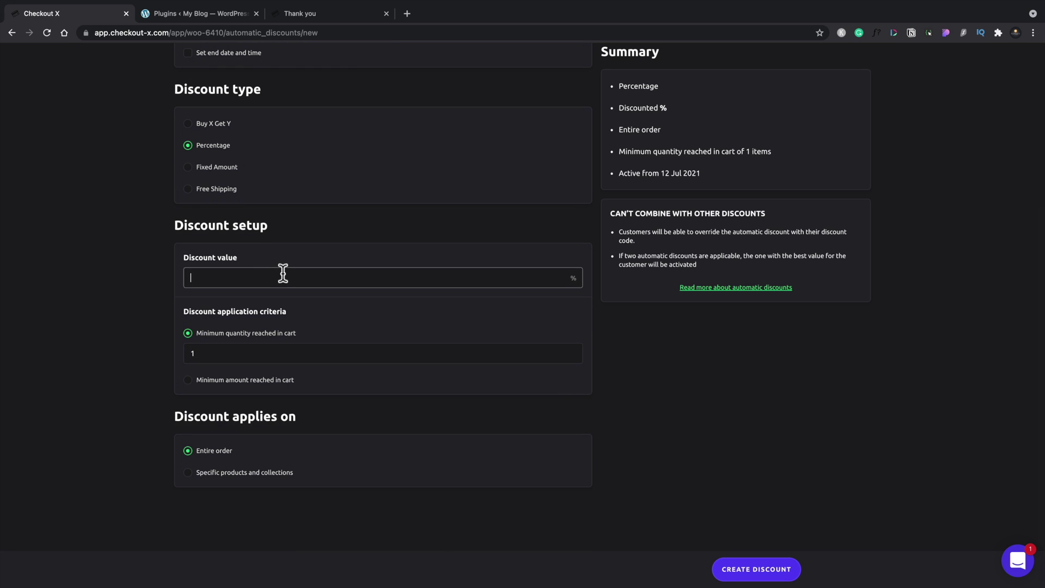
left_click(294, 314)
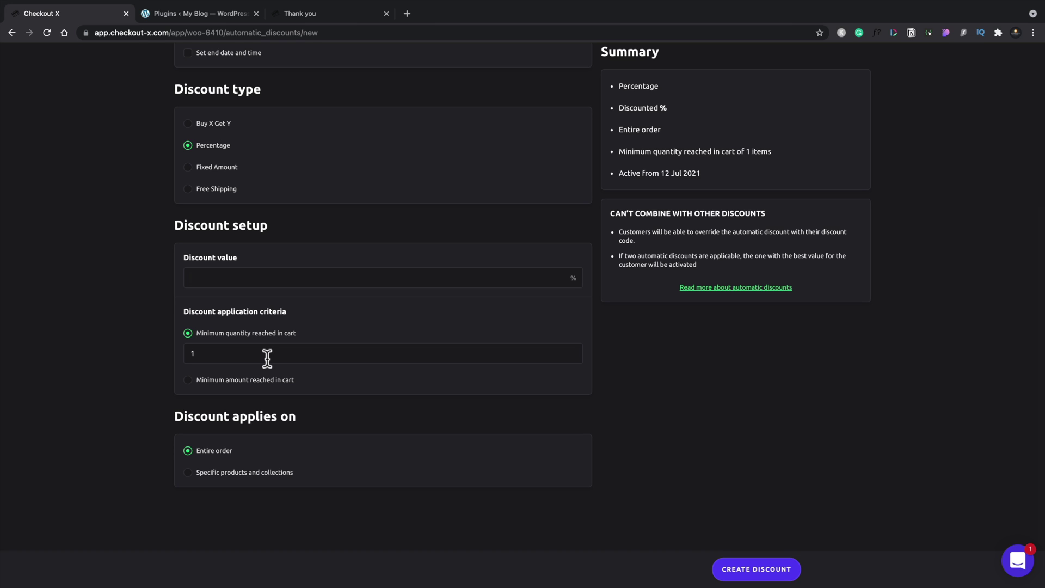
Try the minimum amount, specific products, Buy X Get Y and fixed amount options, then return to the dashboard
left_click(187, 381)
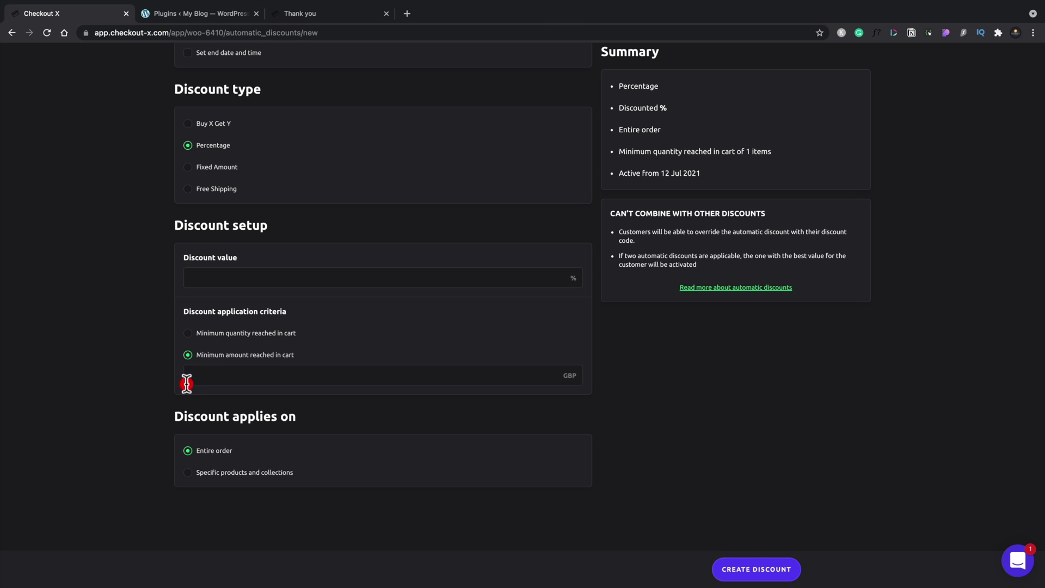
left_click(188, 334)
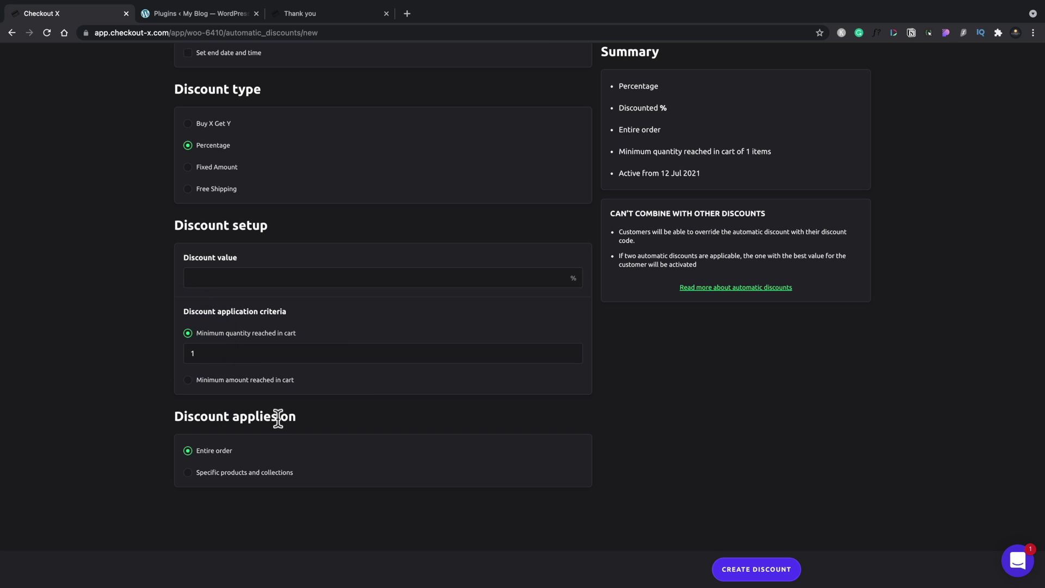
left_click(187, 473)
scroll(191, 479, "down", 2)
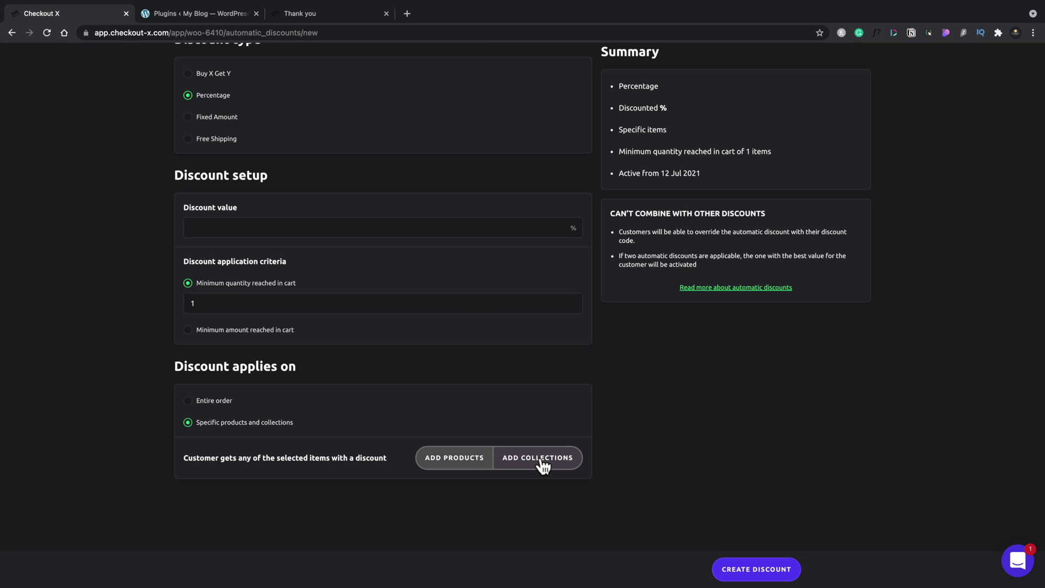
scroll(461, 381, "up", 3)
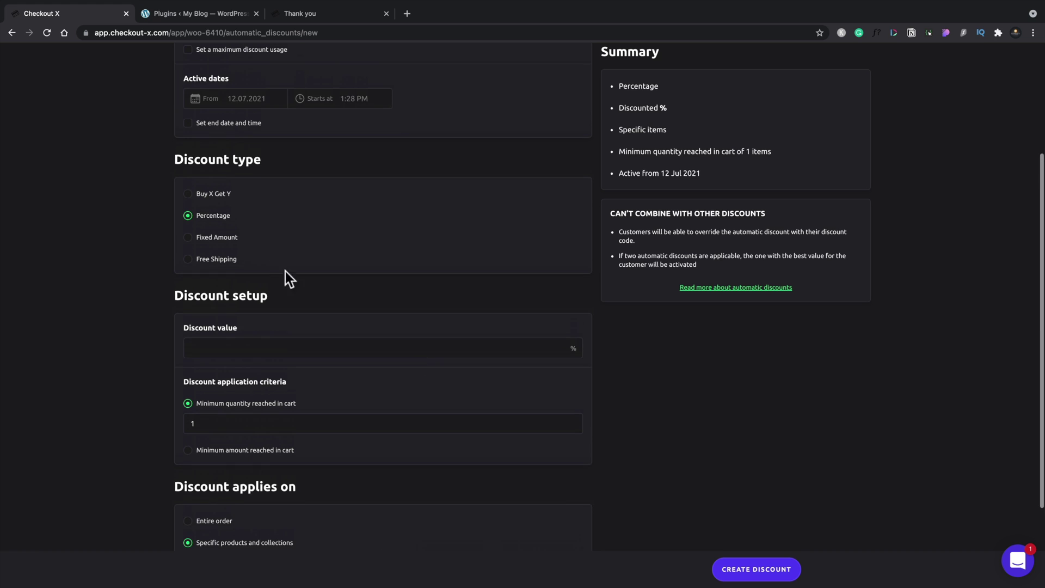
left_click(188, 194)
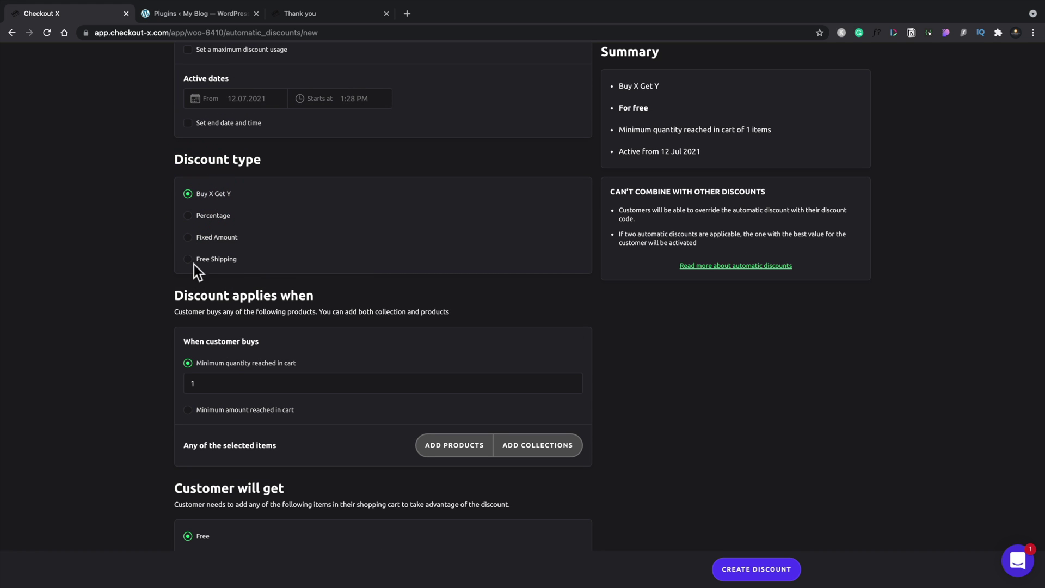
left_click(188, 238)
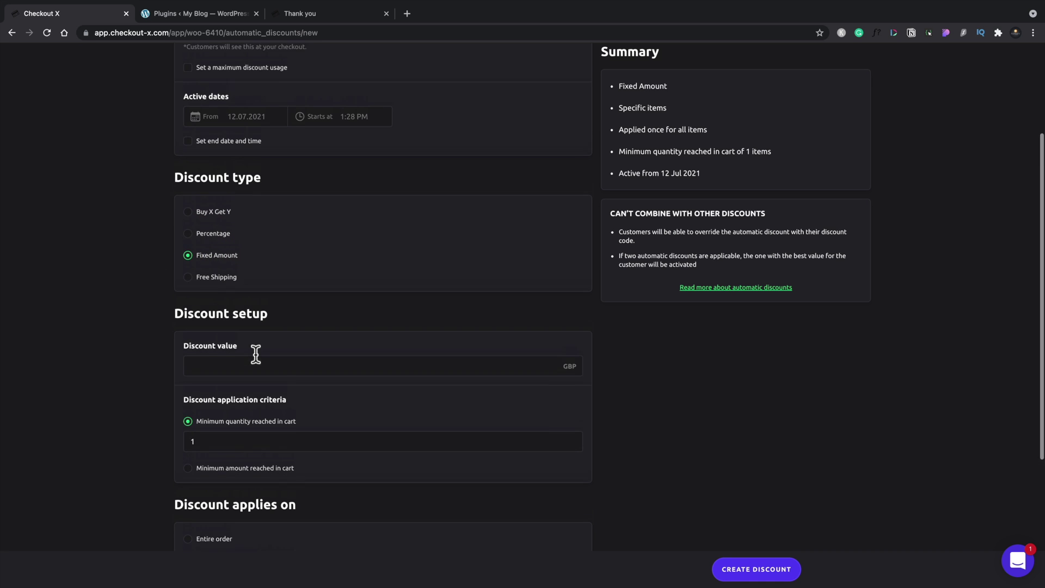
scroll(256, 354, "up", 4)
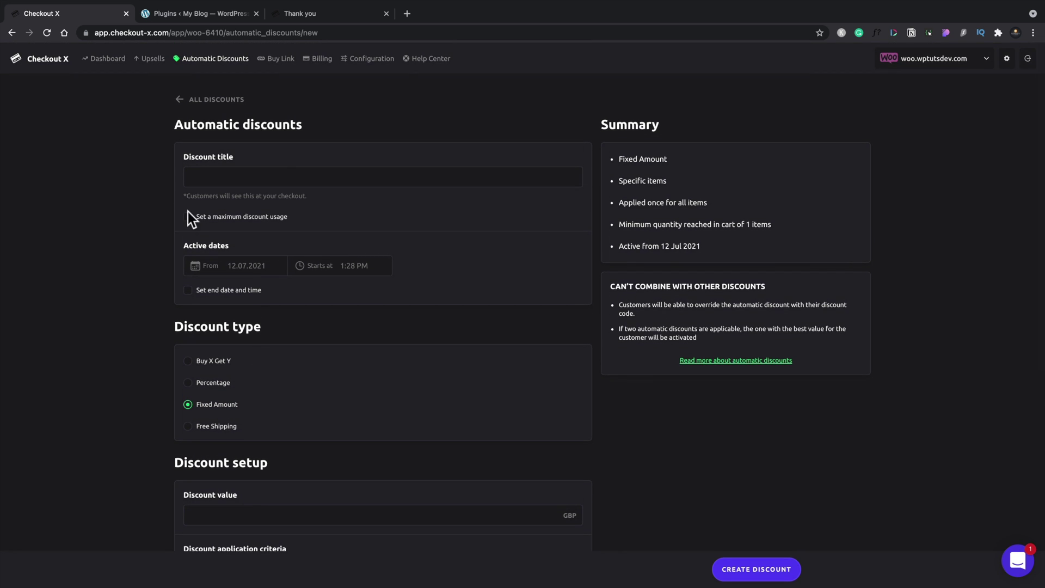
left_click(109, 60)
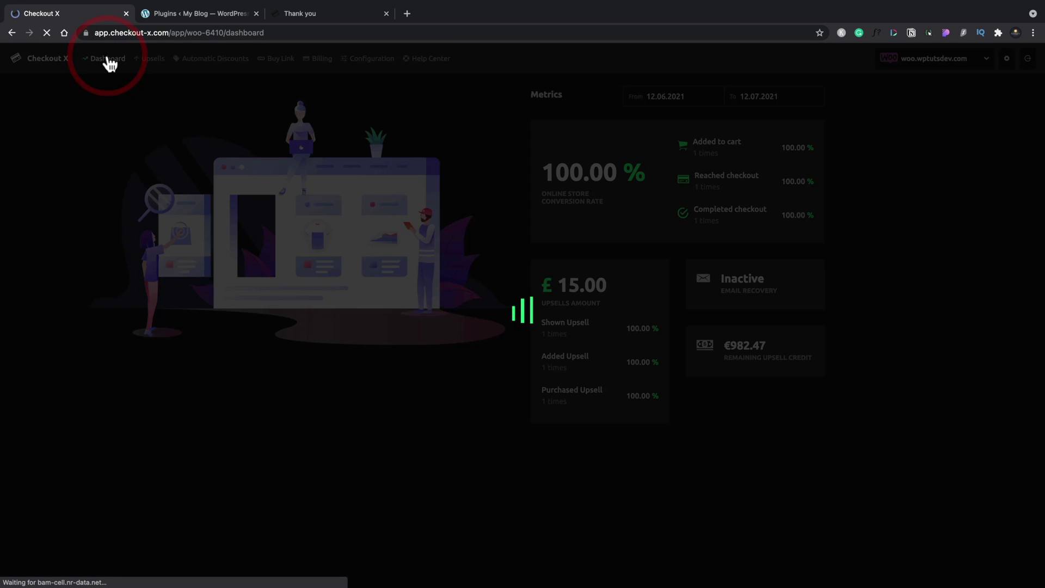